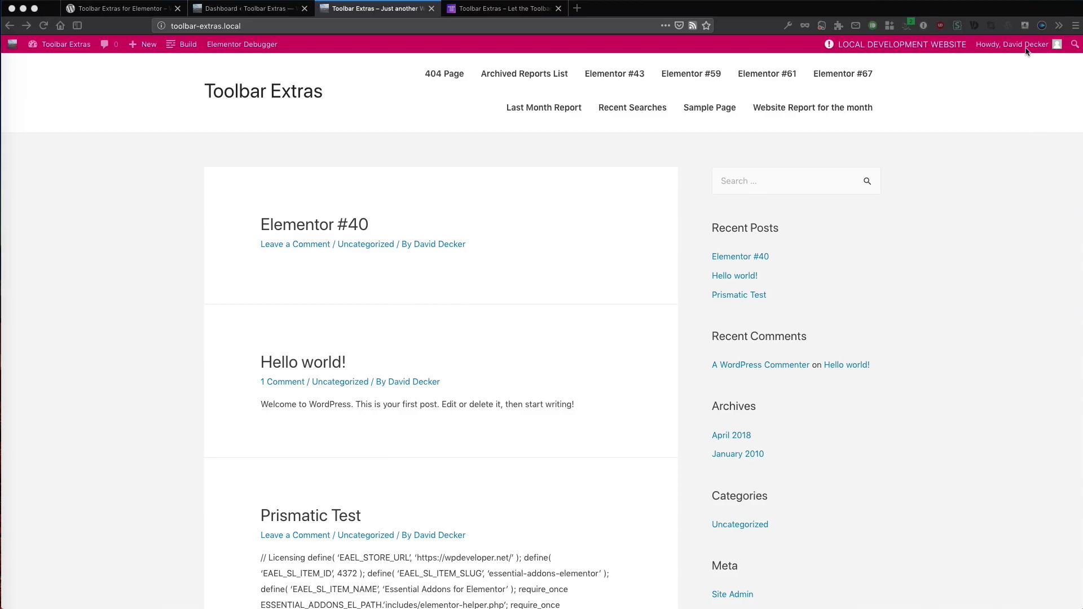
Step: Bring up the Howdy account item in the site's admin bar
{"action": "mouse_move", "coordinate": [989, 52]}
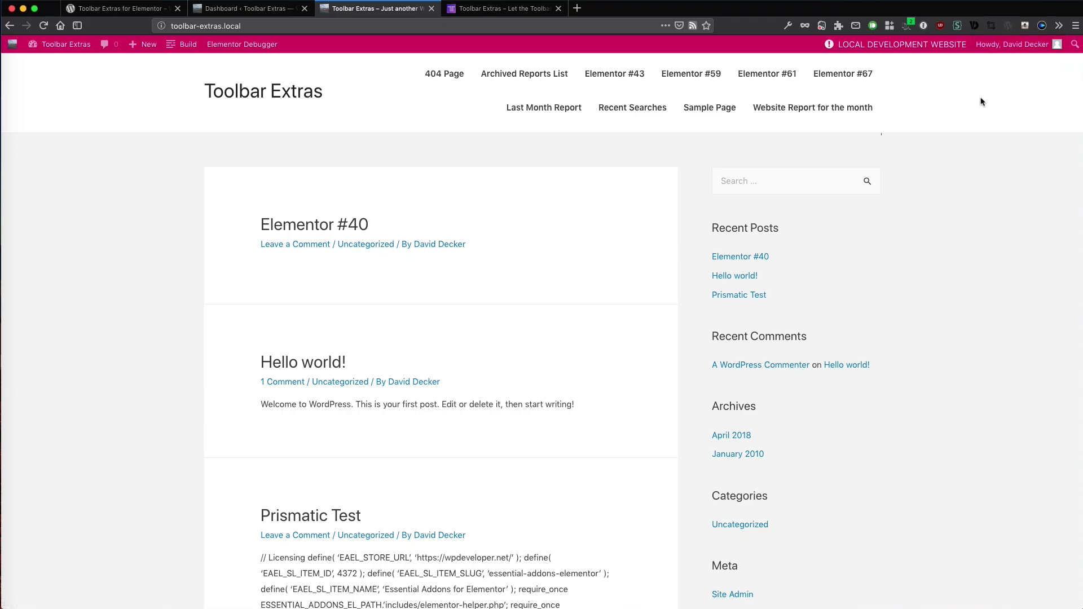
{"action": "left_click", "coordinate": [85, 9]}
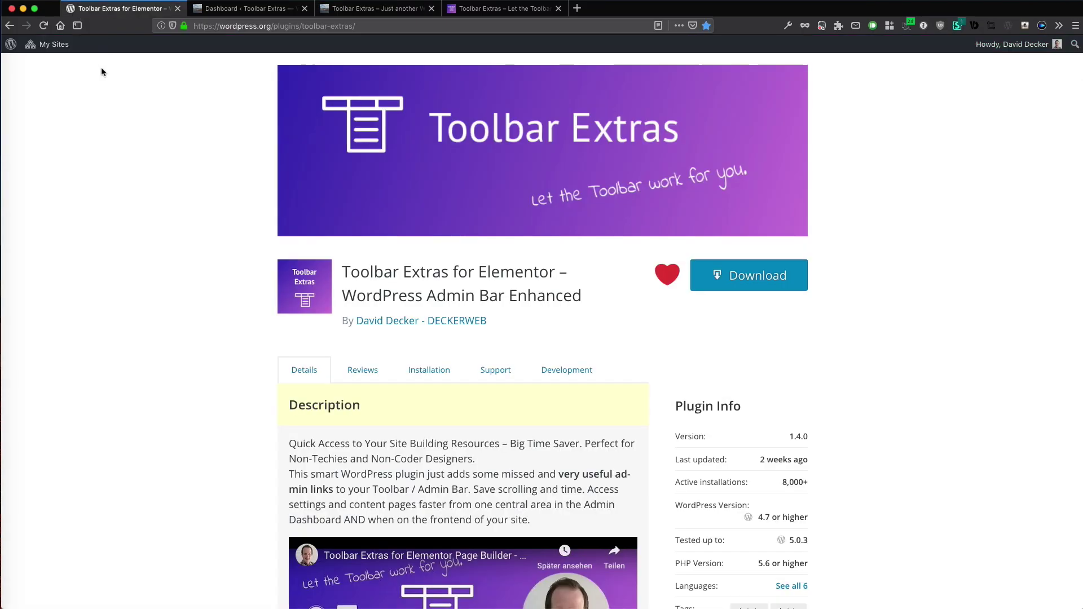
{"action": "scroll", "coordinate": [122, 128], "scroll_direction": "down", "scroll_amount": 3}
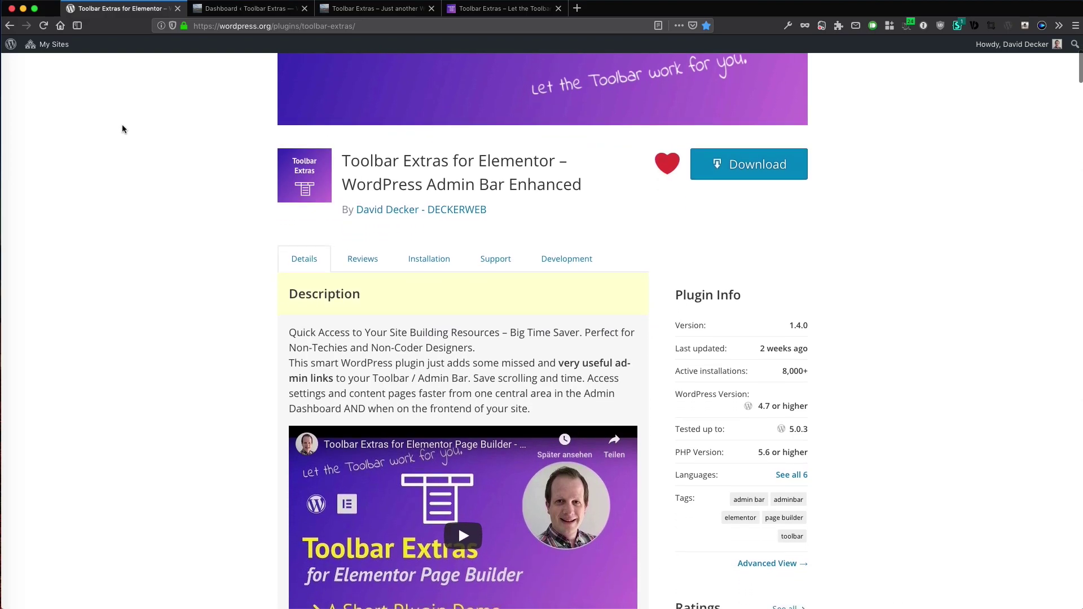
{"action": "scroll", "coordinate": [122, 129], "scroll_direction": "down", "scroll_amount": 1}
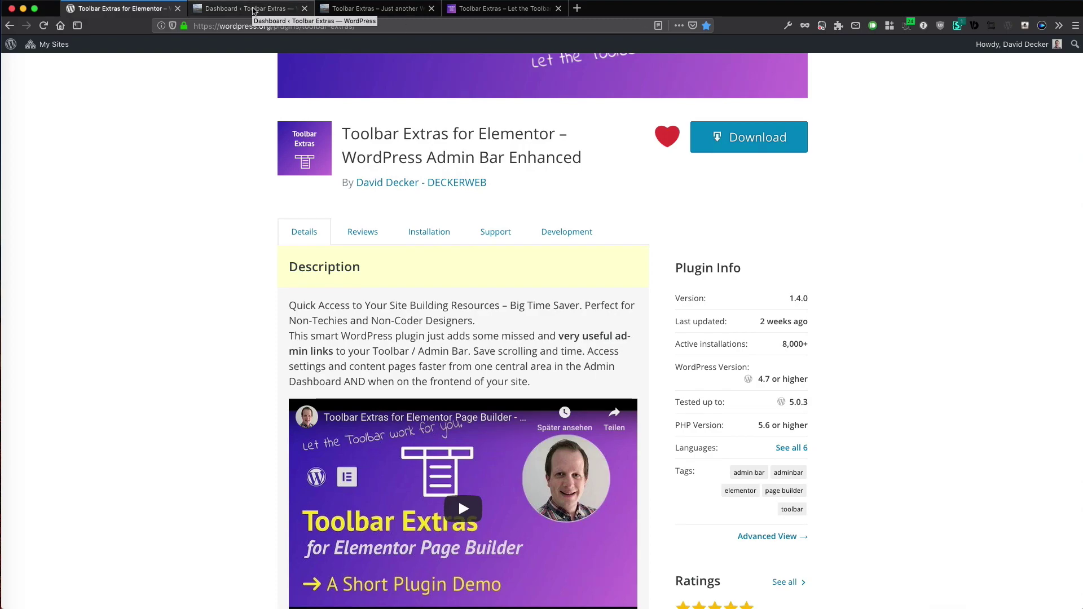
Step: Switch to the site's Dashboard and show the Settings submenu listing Toolbar Extras
{"action": "left_click", "coordinate": [253, 9]}
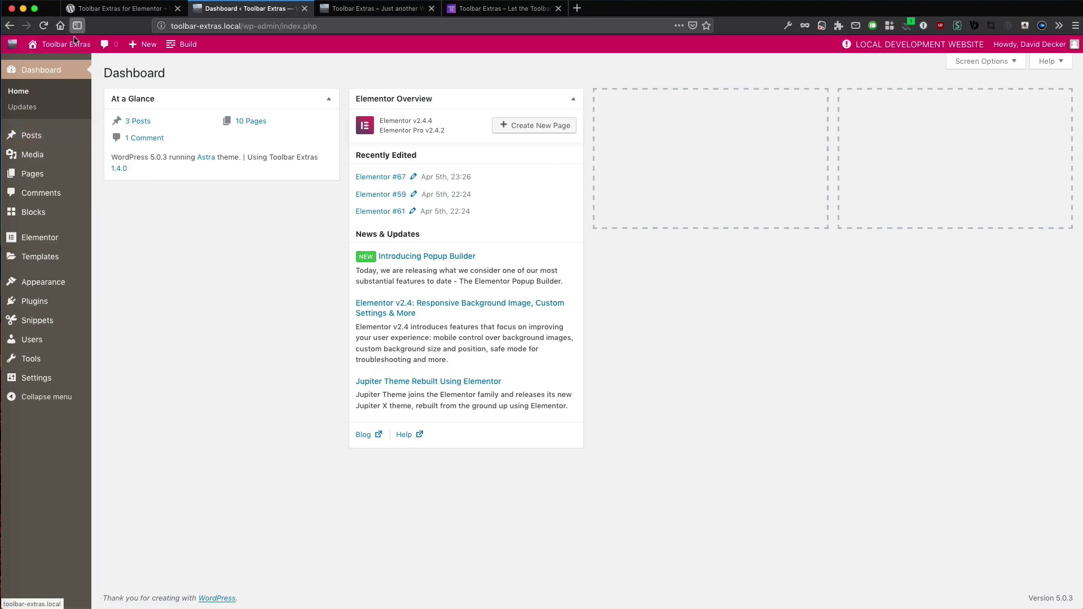
{"action": "mouse_move", "coordinate": [74, 49]}
{"action": "mouse_move", "coordinate": [68, 257]}
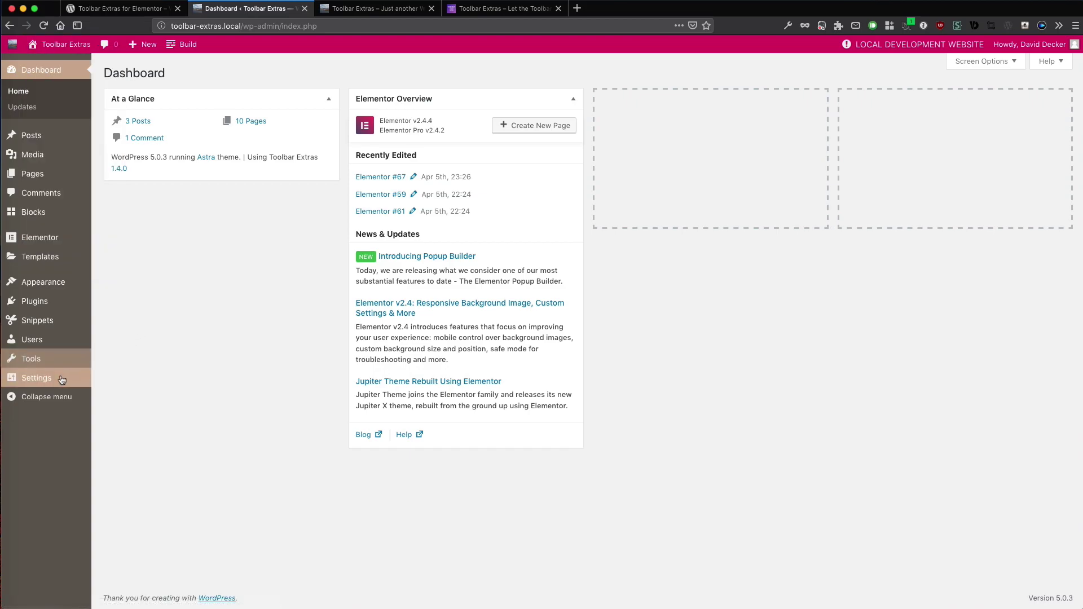
{"action": "mouse_move", "coordinate": [53, 384]}
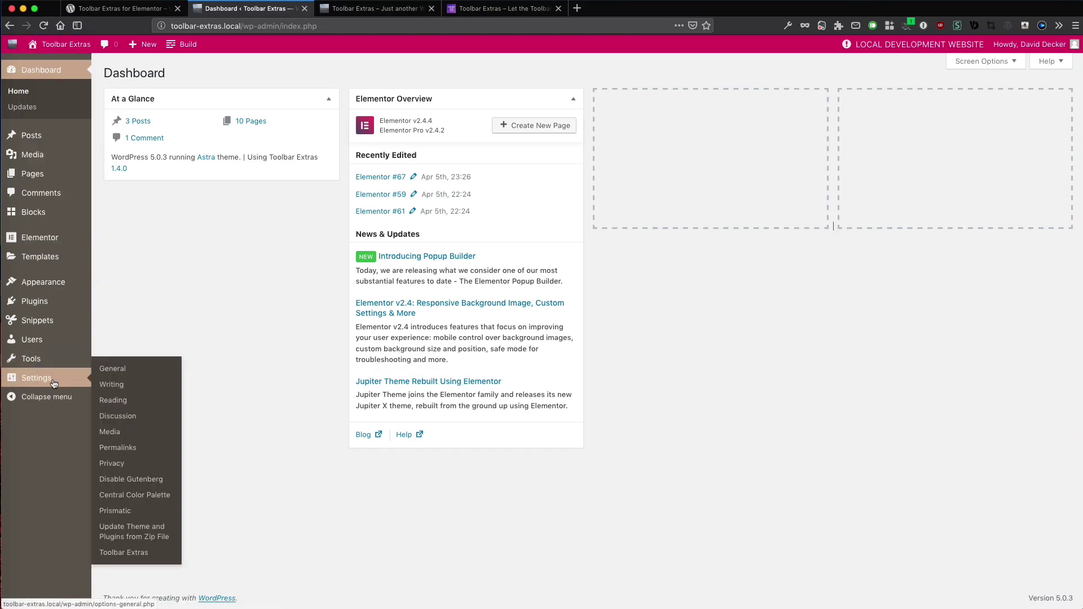
Step: In Toolbar Extras > Smart Tweaks, set 'Customize the My Account (Howdy) item' to Yes
{"action": "left_click", "coordinate": [124, 554]}
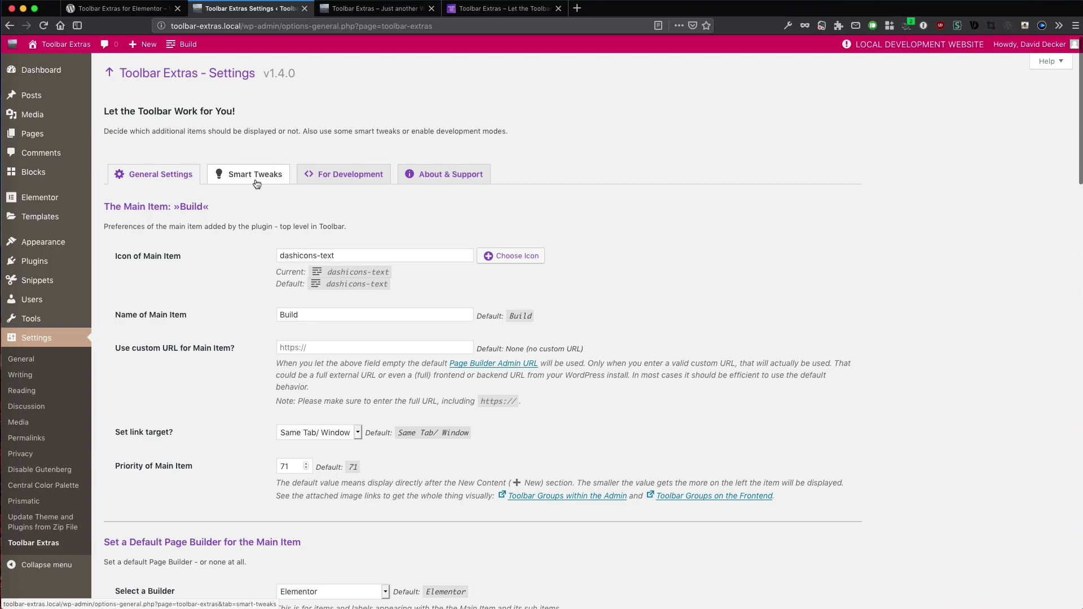
{"action": "left_click", "coordinate": [256, 182]}
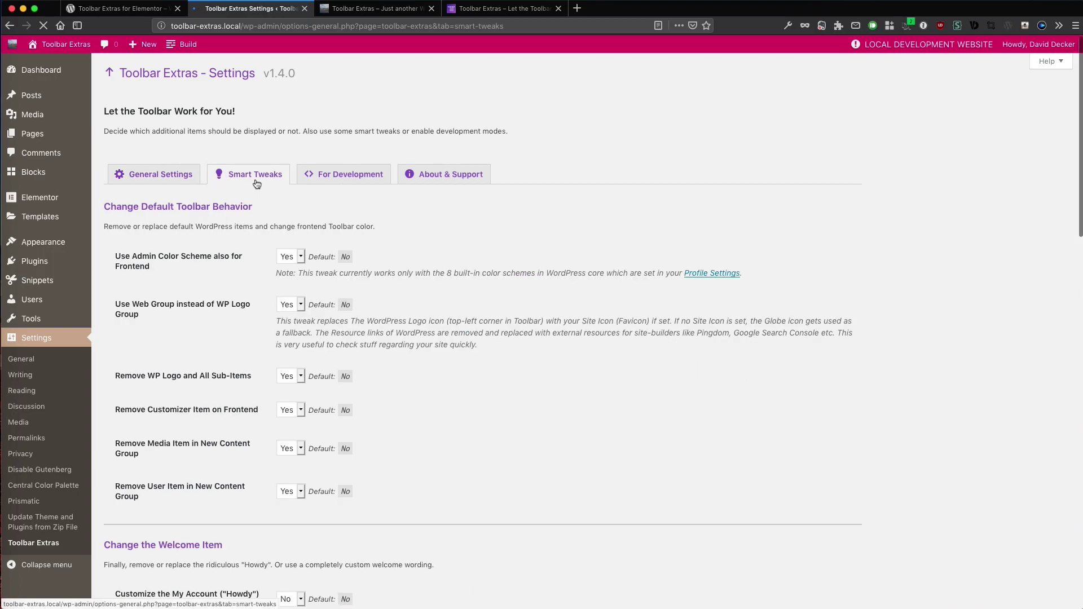
{"action": "scroll", "coordinate": [482, 413], "scroll_direction": "down", "scroll_amount": 3}
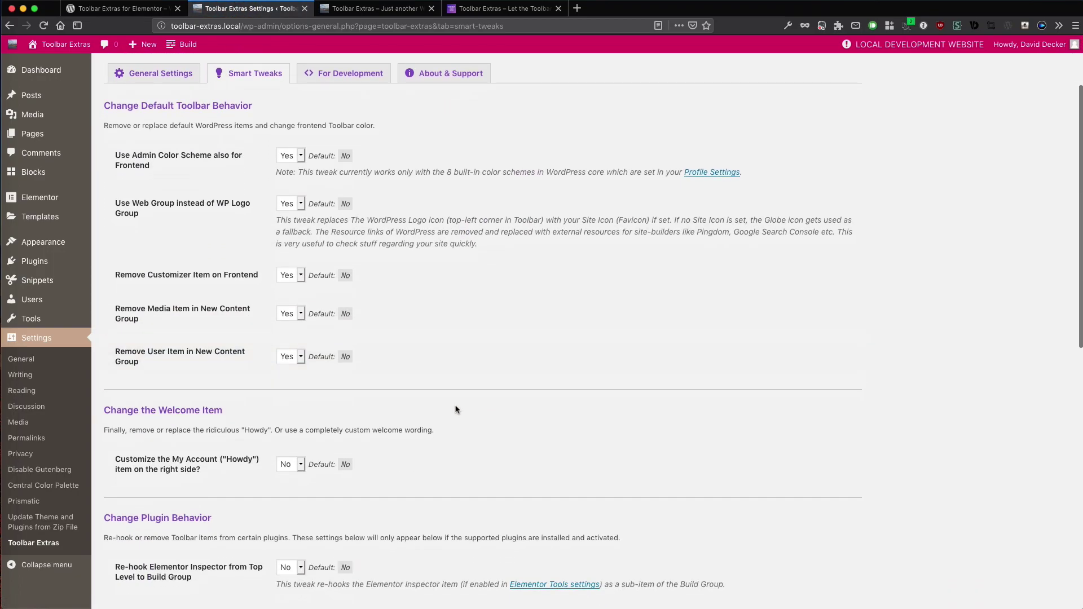
{"action": "left_click_drag", "start_coordinate": [107, 411], "coordinate": [236, 414]}
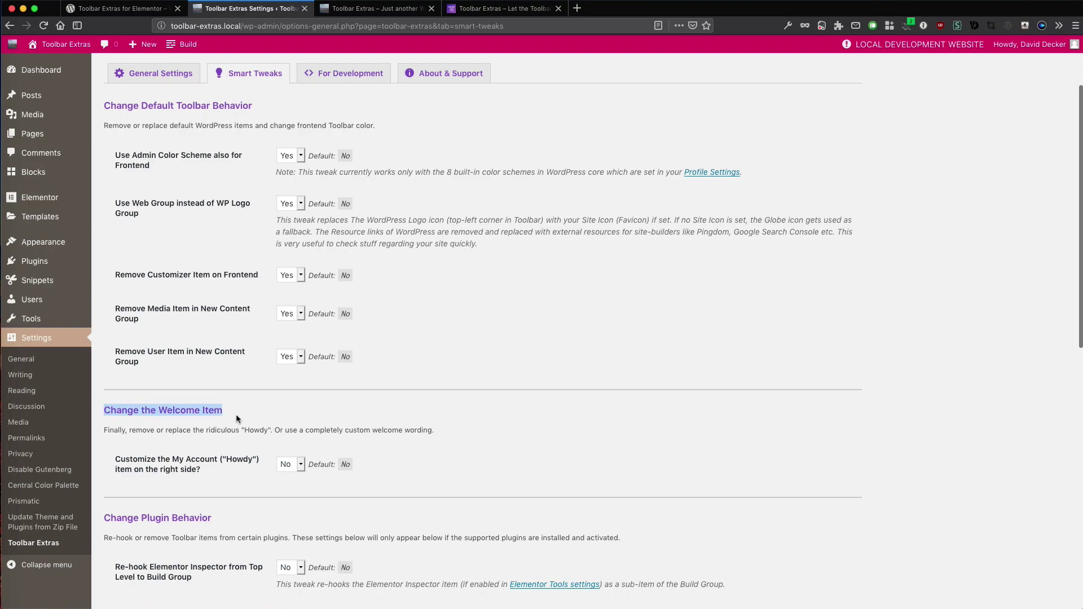
{"action": "left_click", "coordinate": [234, 425]}
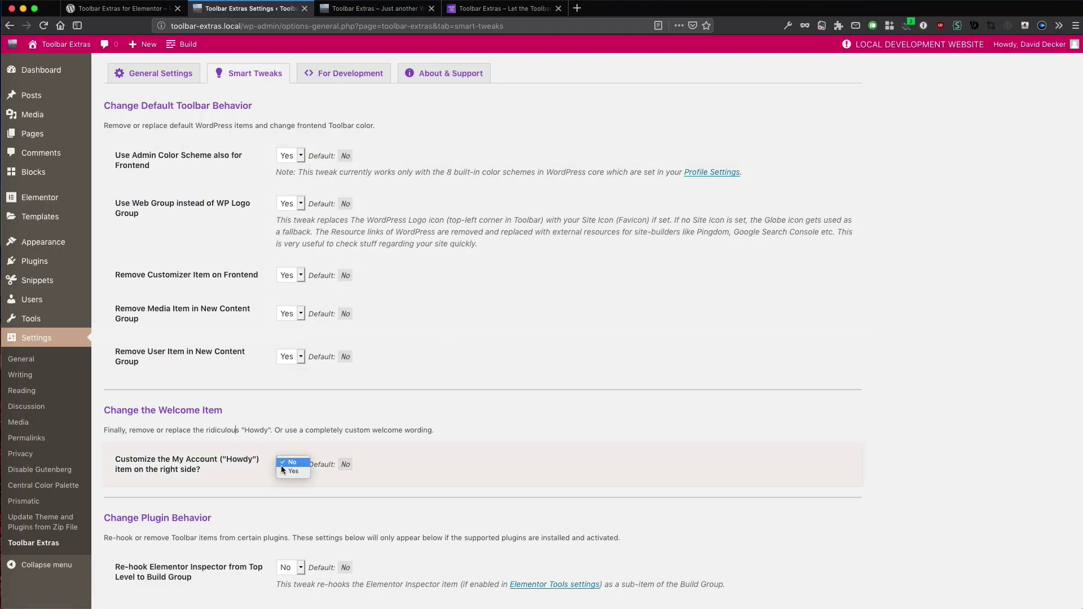
{"action": "left_click", "coordinate": [282, 472]}
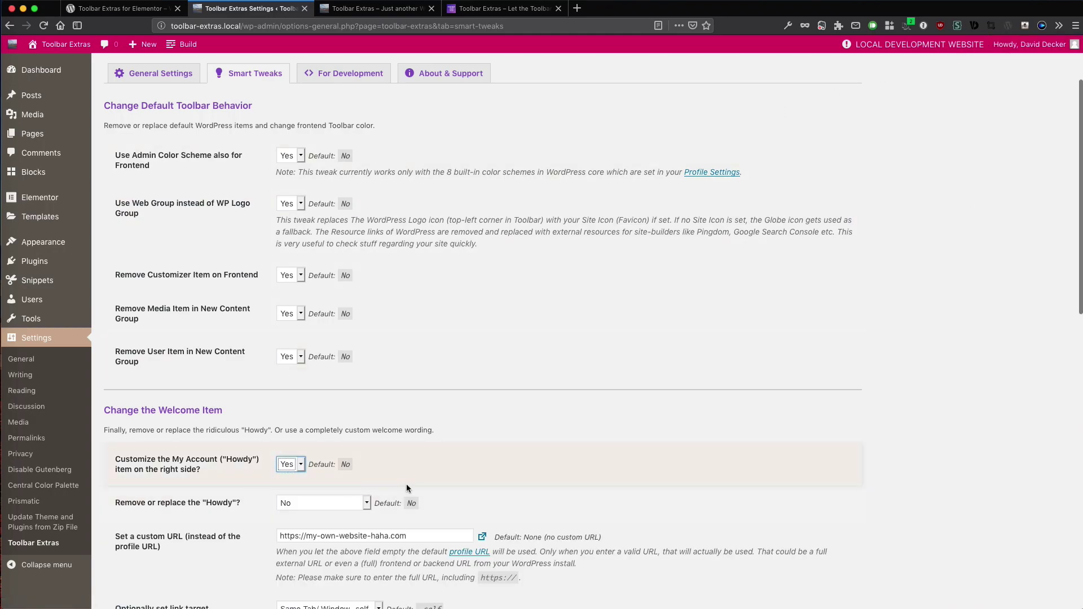
{"action": "scroll", "coordinate": [406, 483], "scroll_direction": "down", "scroll_amount": 3}
{"action": "scroll", "coordinate": [406, 482], "scroll_direction": "down", "scroll_amount": 1}
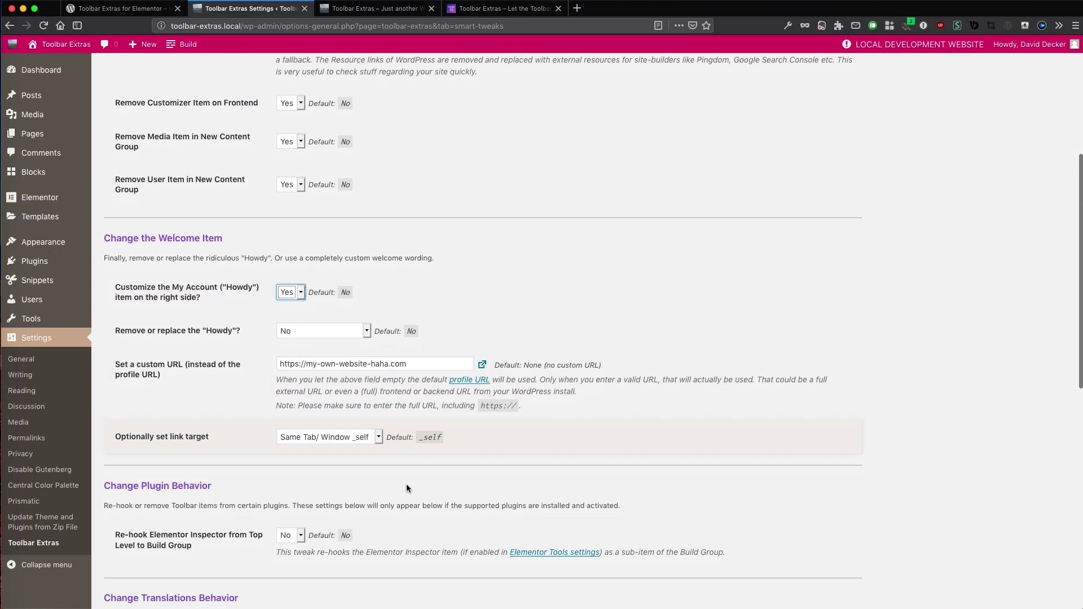
Step: Set 'Remove or replace the Howdy' to 'Yes, replace the word' and save the settings
{"action": "left_click", "coordinate": [362, 339]}
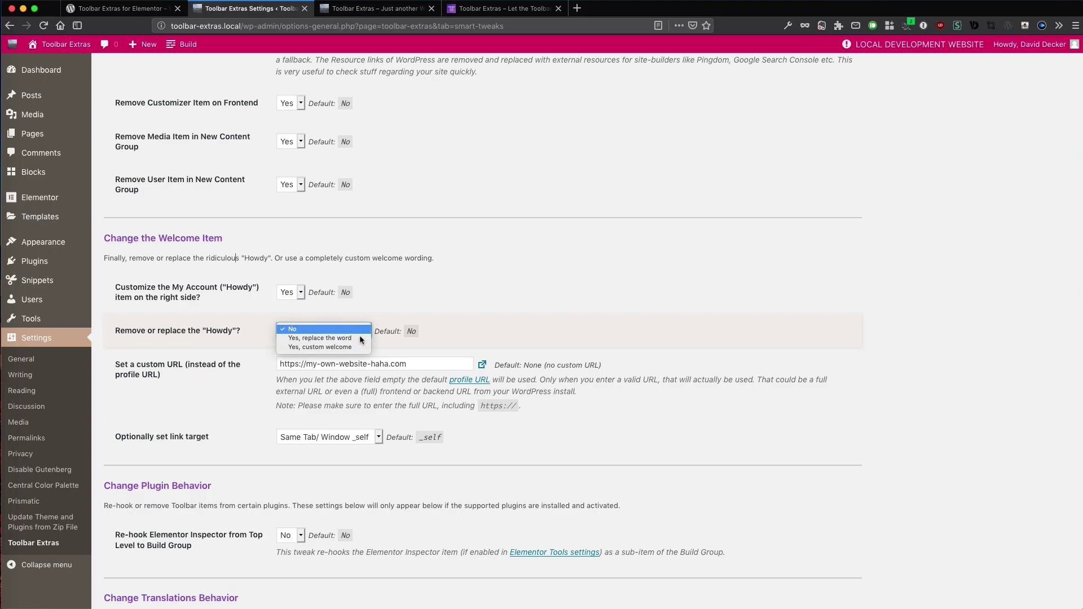
{"action": "left_click", "coordinate": [360, 338]}
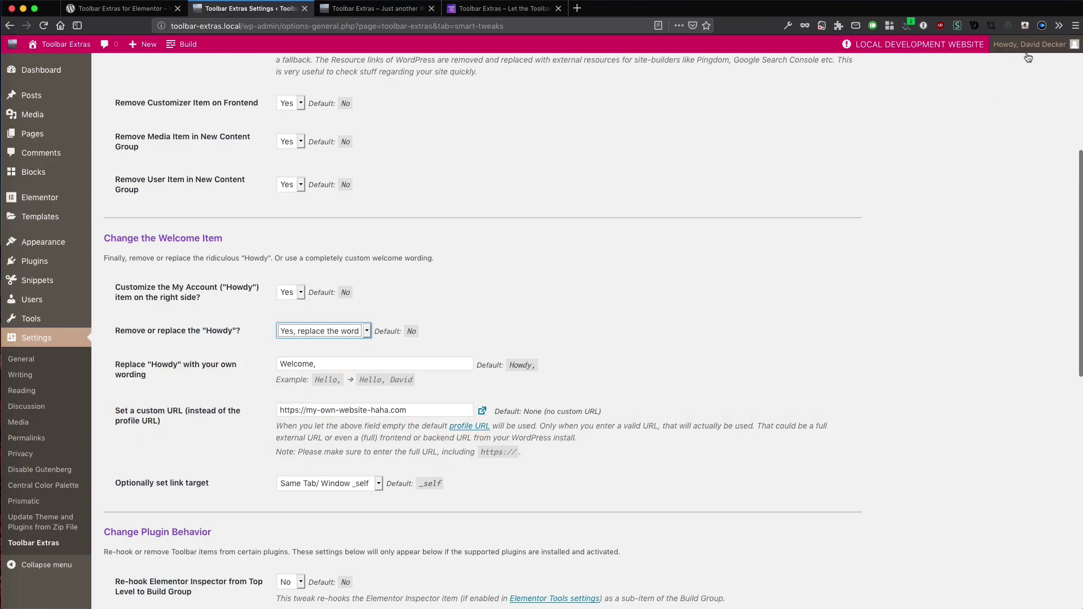
{"action": "scroll", "coordinate": [612, 429], "scroll_direction": "down", "scroll_amount": 10}
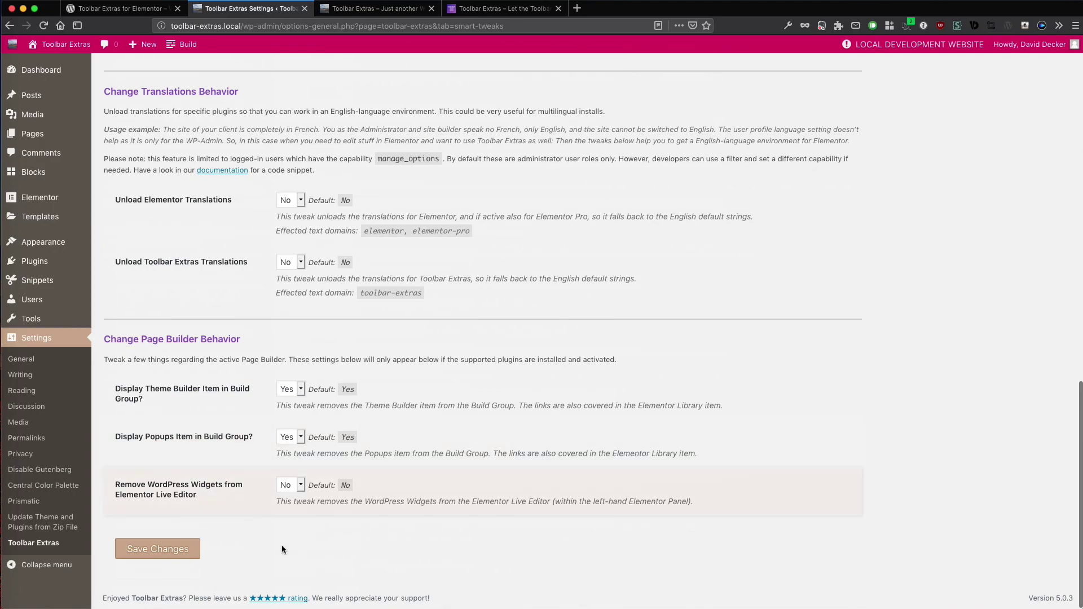
{"action": "left_click", "coordinate": [183, 557]}
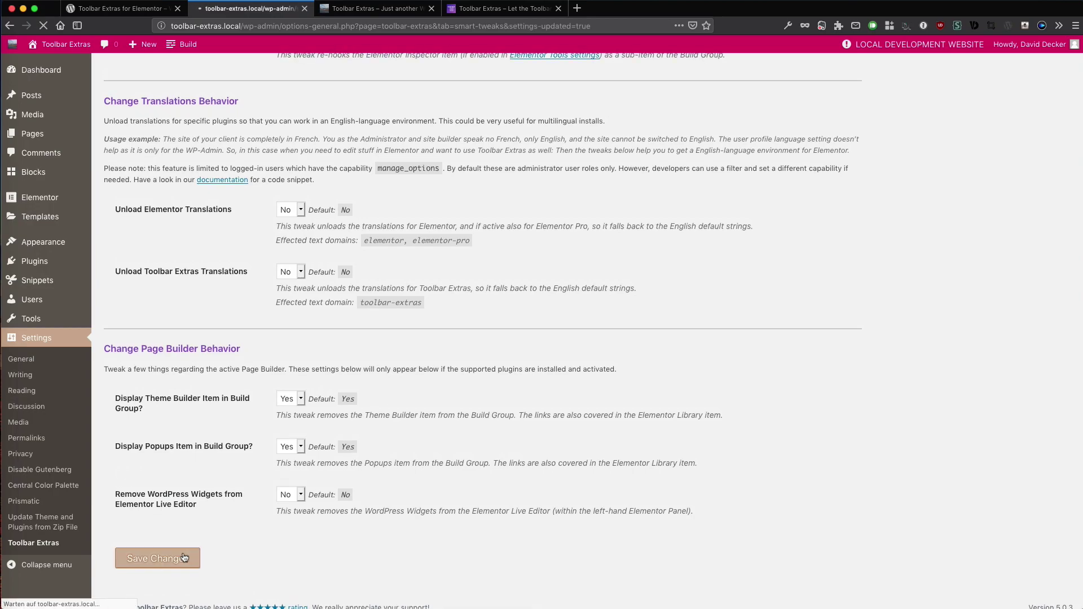
{"action": "mouse_move", "coordinate": [1026, 44]}
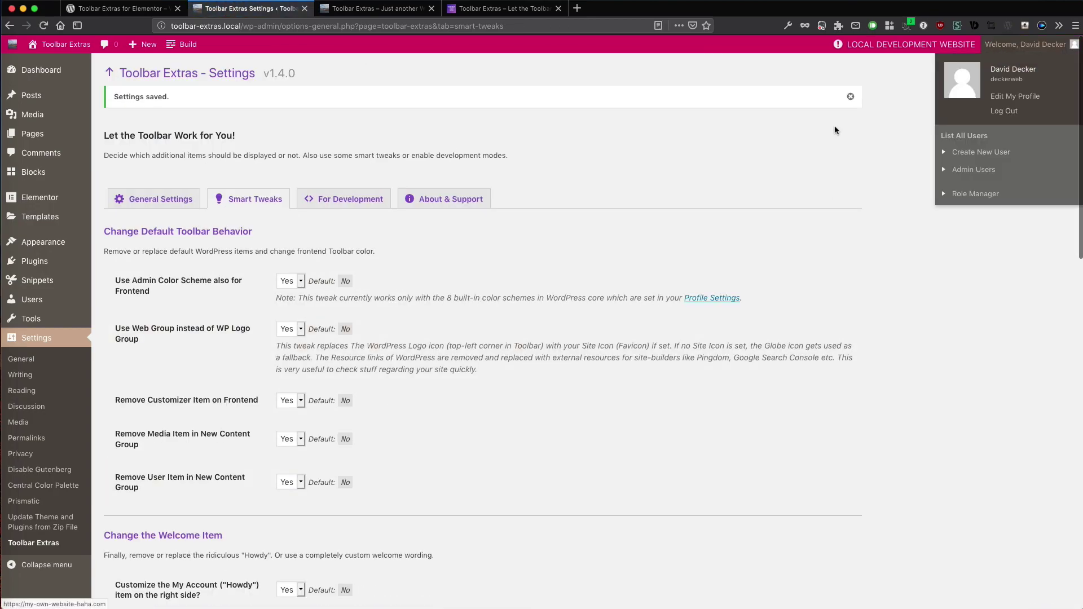
Step: Change the replacement wording from 'Welcome,' to 'Hi,' and save again
{"action": "scroll", "coordinate": [408, 420], "scroll_direction": "down", "scroll_amount": 5}
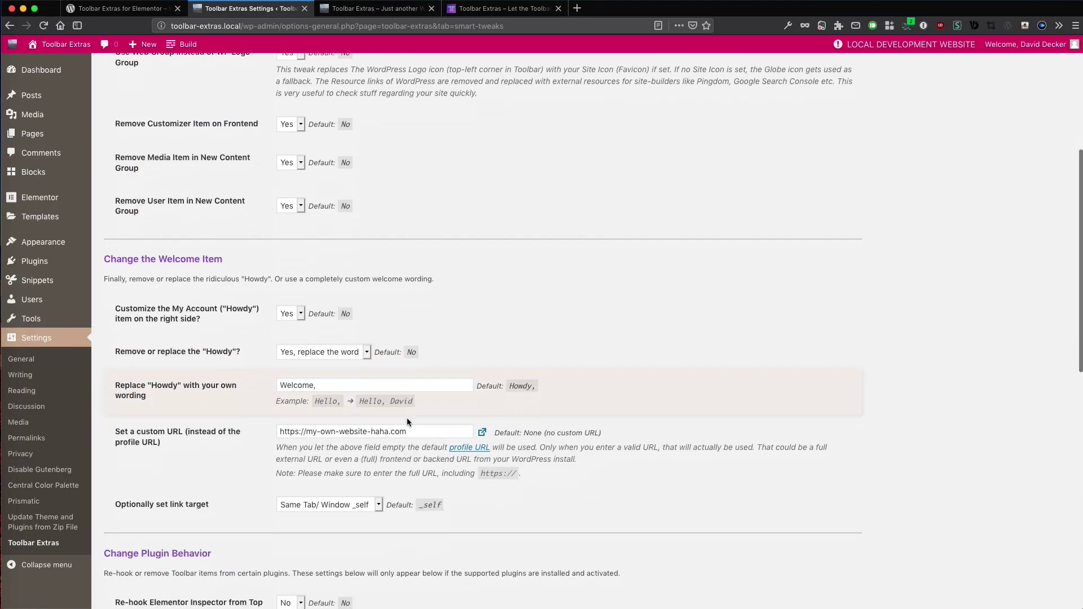
{"action": "left_click", "coordinate": [298, 386]}
{"action": "double_click", "coordinate": [290, 385]}
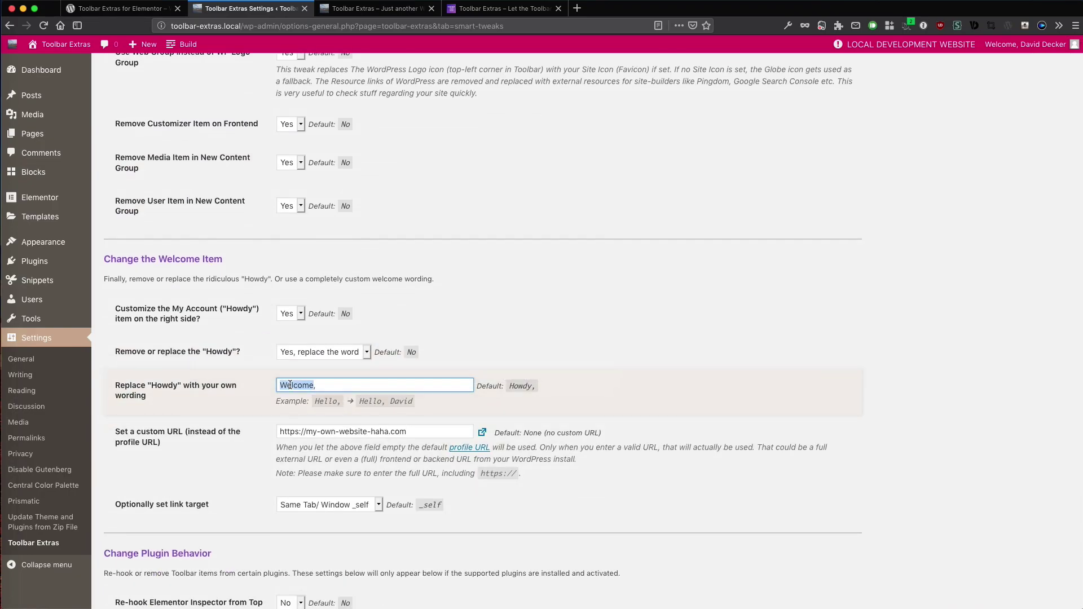
{"action": "type", "text": "Hi,"}
{"action": "scroll", "coordinate": [692, 405], "scroll_direction": "down", "scroll_amount": 10}
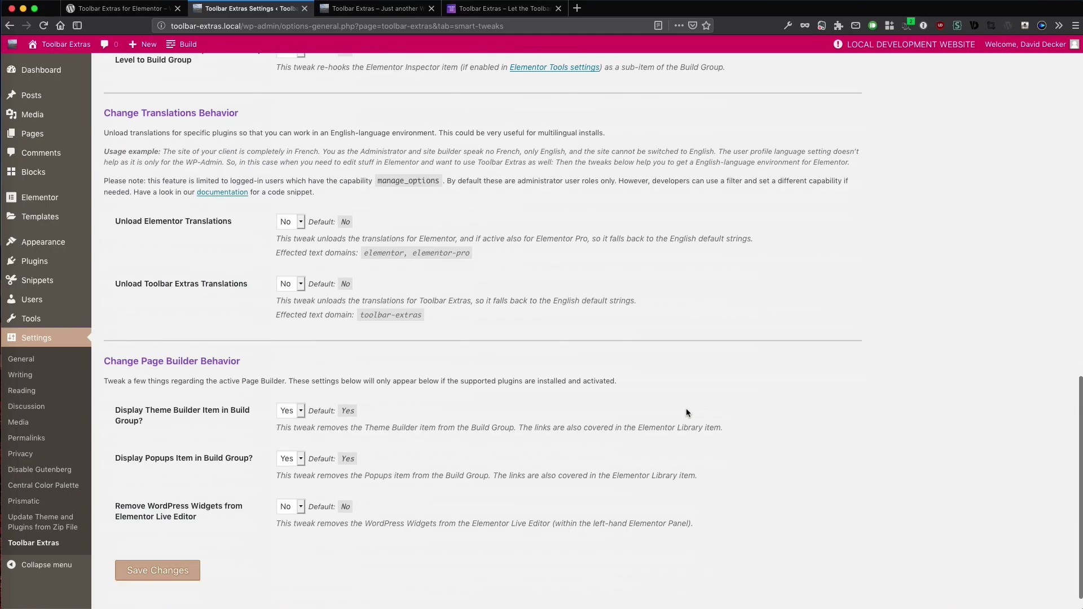
{"action": "left_click", "coordinate": [185, 546]}
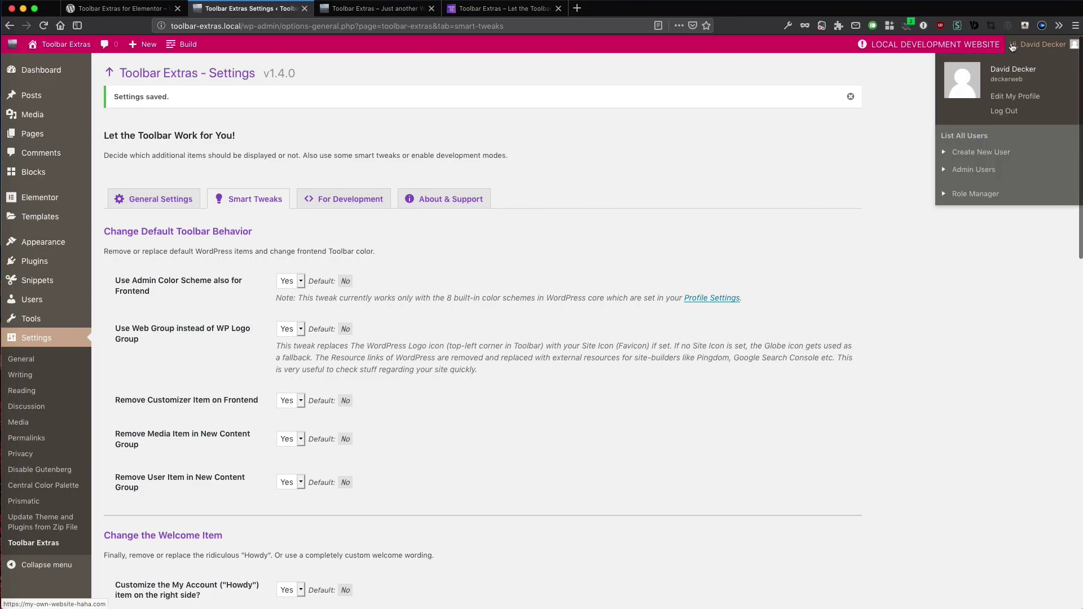
Step: Reload the front end to see the 'Hi,' greeting, then return to the Change the Welcome Item settings
{"action": "left_click", "coordinate": [376, 9]}
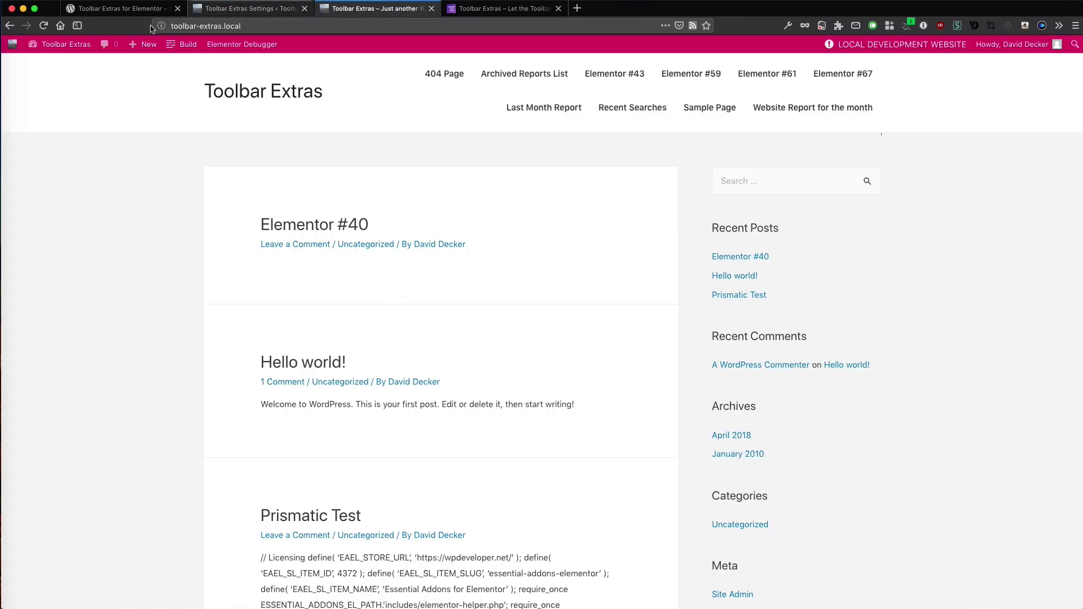
{"action": "left_click", "coordinate": [43, 26]}
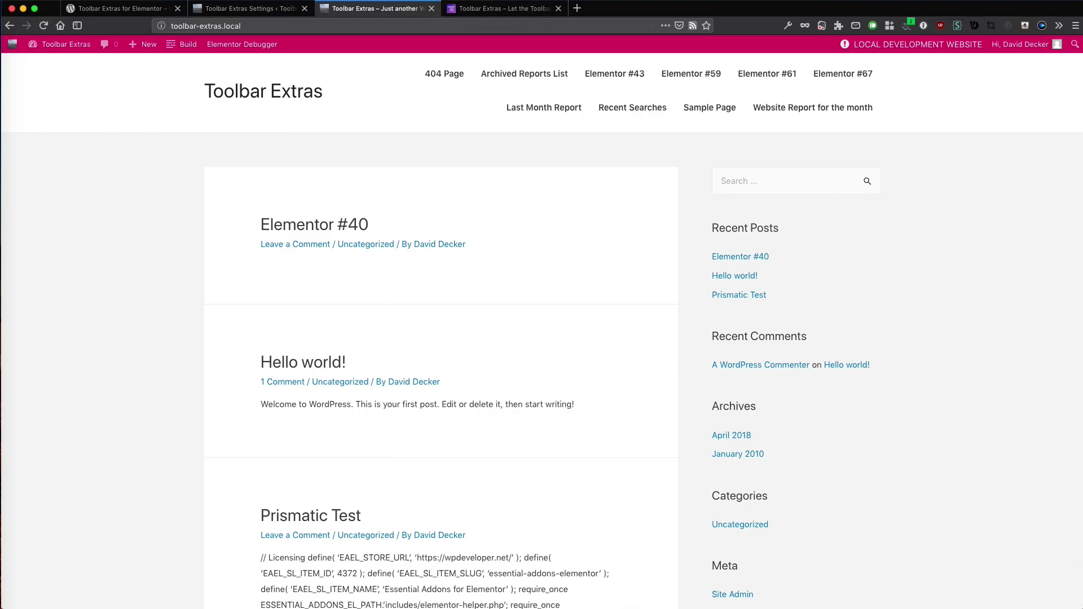
{"action": "left_click", "coordinate": [259, 10]}
{"action": "scroll", "coordinate": [436, 394], "scroll_direction": "down", "scroll_amount": 6}
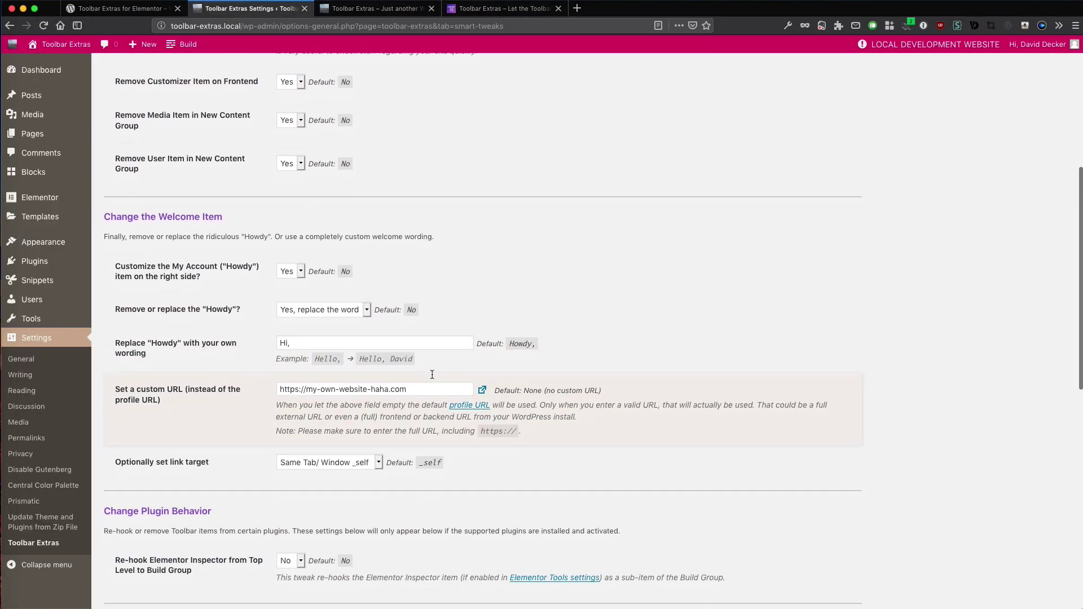
Step: Switch to a fully custom welcome, 'Hello, [tbex-firstname] - Have a great day! :-)', and save
{"action": "left_click", "coordinate": [350, 311]}
{"action": "left_click", "coordinate": [343, 317]}
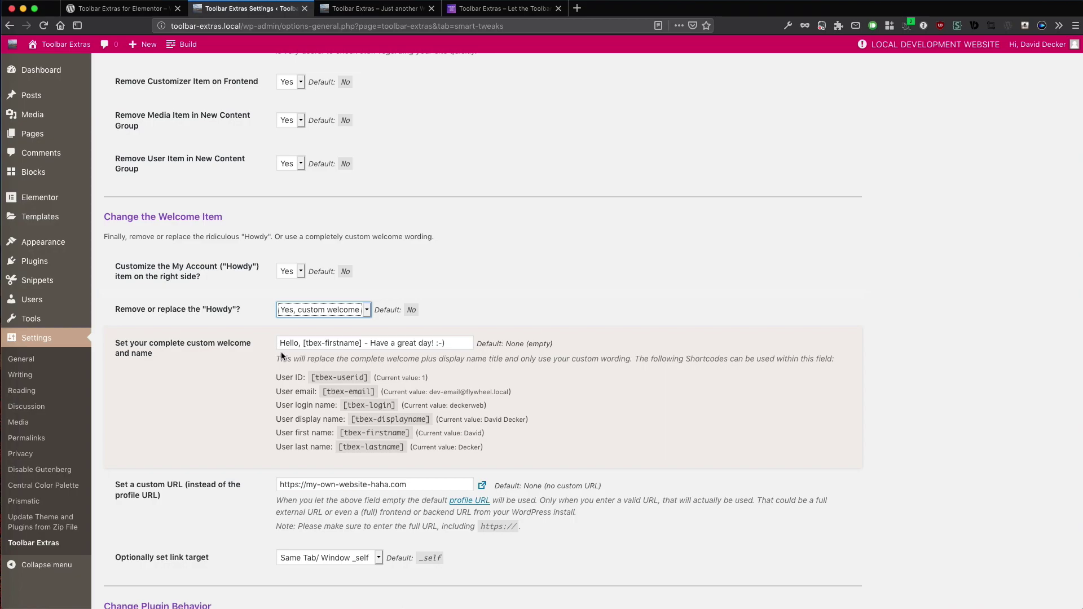
{"action": "scroll", "coordinate": [226, 451], "scroll_direction": "down", "scroll_amount": 15}
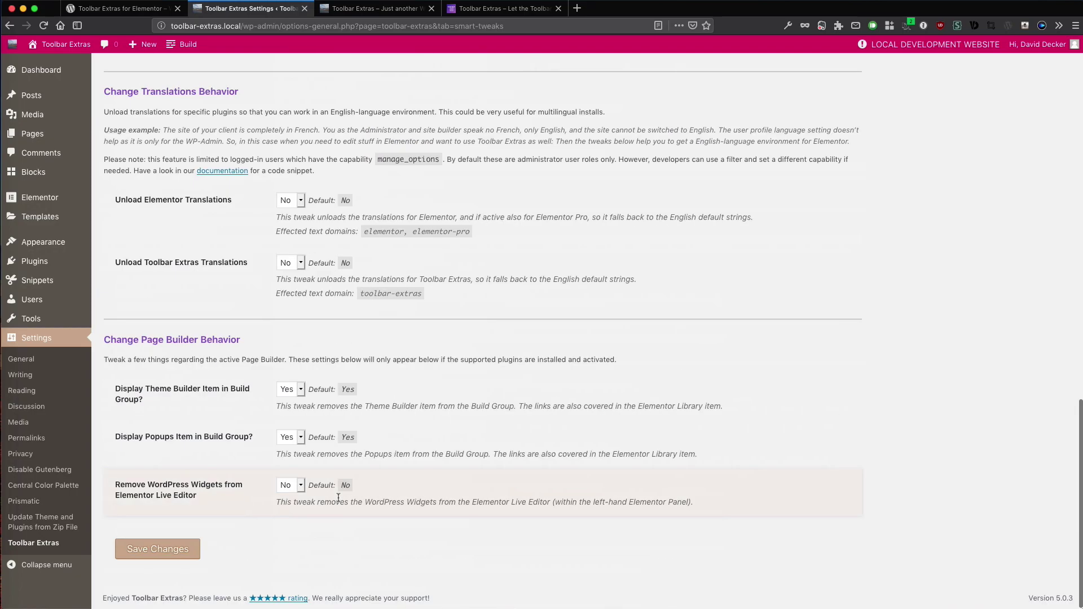
{"action": "left_click", "coordinate": [177, 552]}
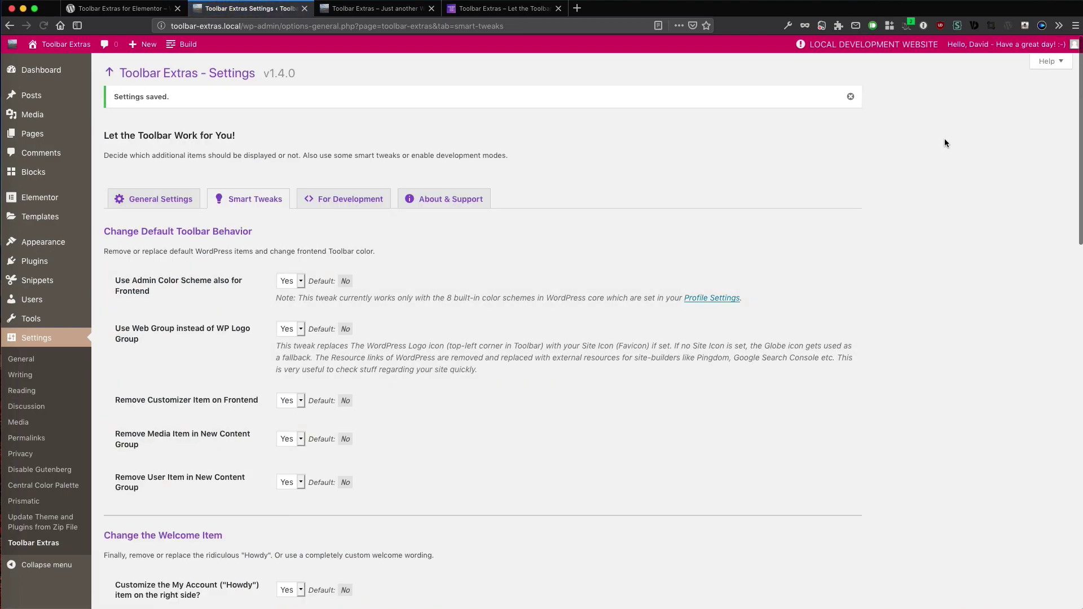
{"action": "mouse_move", "coordinate": [959, 51]}
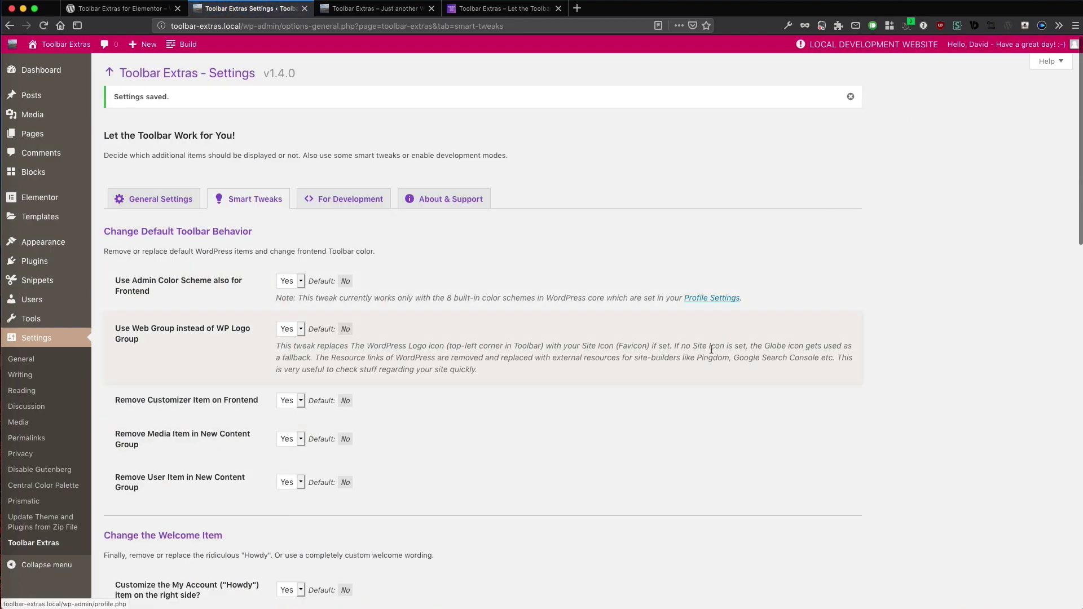
{"action": "scroll", "coordinate": [648, 405], "scroll_direction": "down", "scroll_amount": 10}
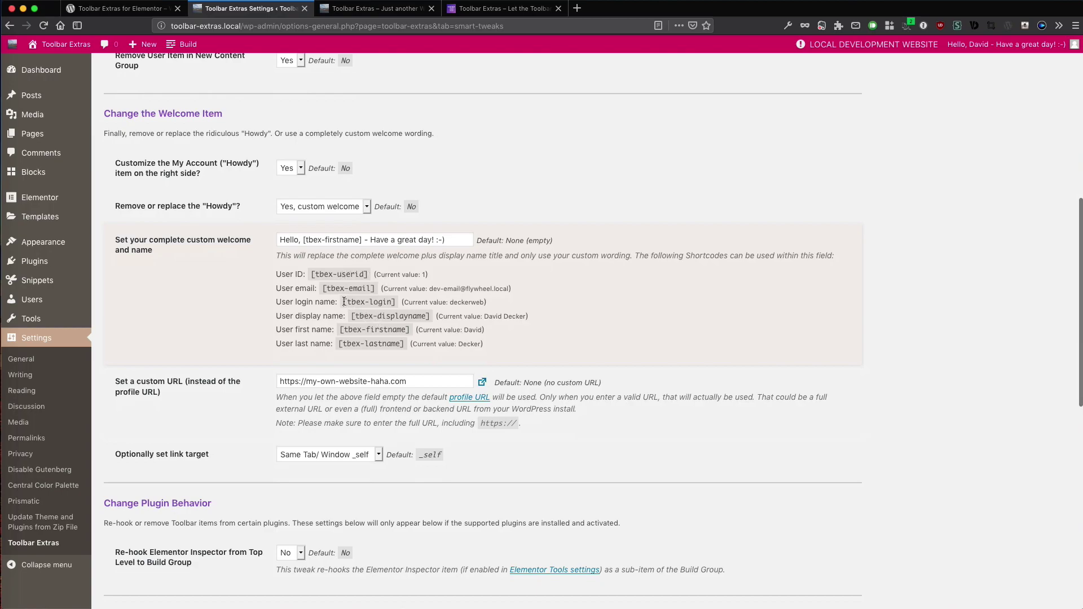
Step: Put the [tbex-login] shortcode into the welcome text in place of [tbex-firstname] and save
{"action": "left_click_drag", "start_coordinate": [344, 302], "coordinate": [398, 304]}
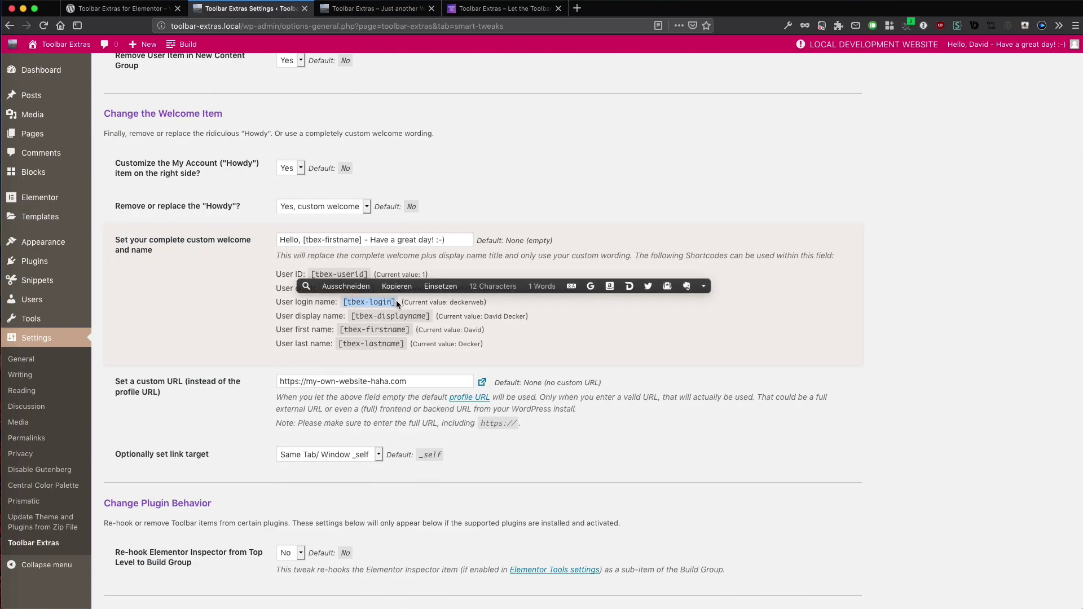
{"action": "left_click_drag", "start_coordinate": [303, 238], "coordinate": [362, 240]}
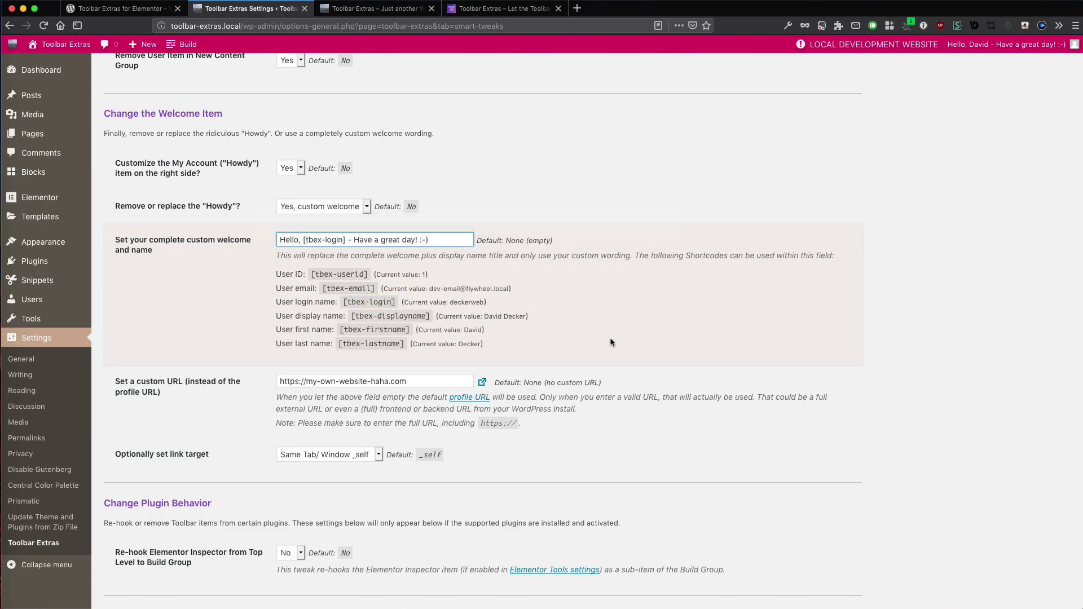
{"action": "scroll", "coordinate": [638, 367], "scroll_direction": "down", "scroll_amount": 10}
{"action": "left_click", "coordinate": [161, 550]}
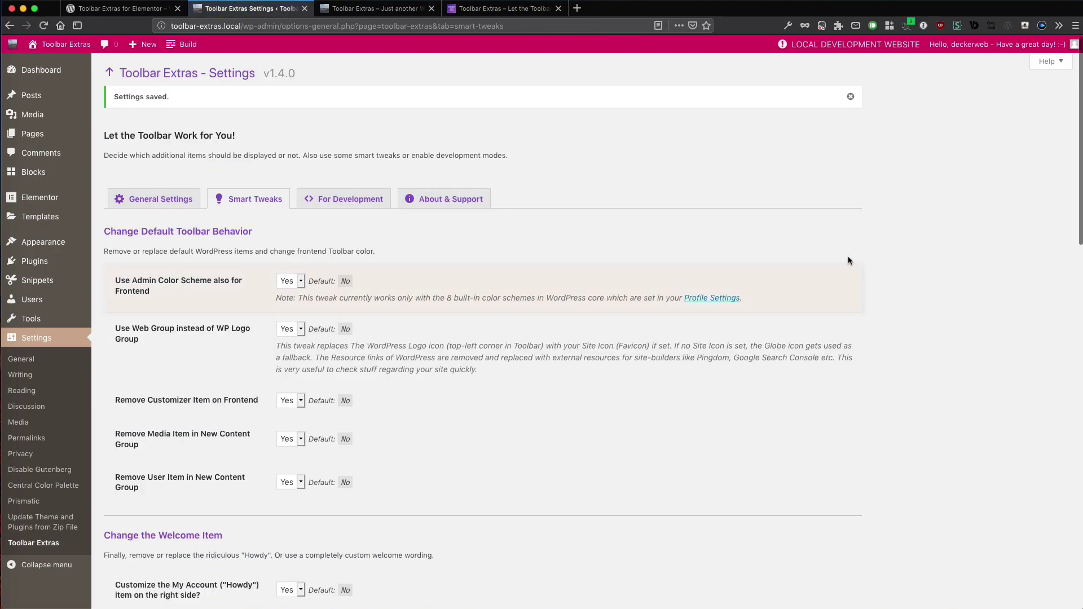
{"action": "mouse_move", "coordinate": [997, 44]}
{"action": "scroll", "coordinate": [839, 282], "scroll_direction": "down", "scroll_amount": 6}
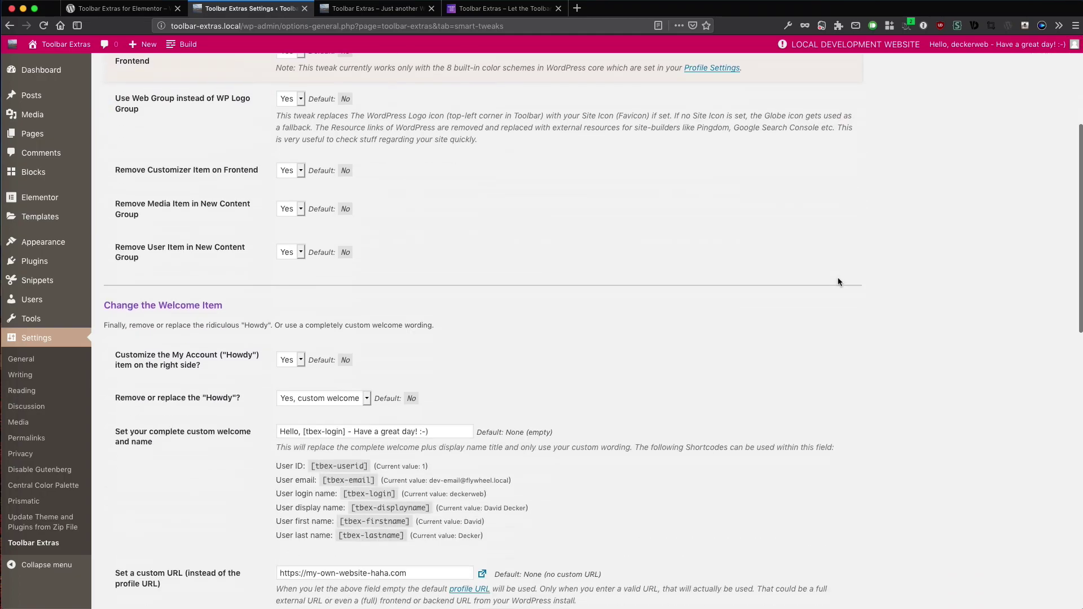
Step: Edit the welcome to 'Hello, [tbex-firstname] - Awesome! :-)' and save
{"action": "left_click_drag", "start_coordinate": [326, 298], "coordinate": [343, 299]}
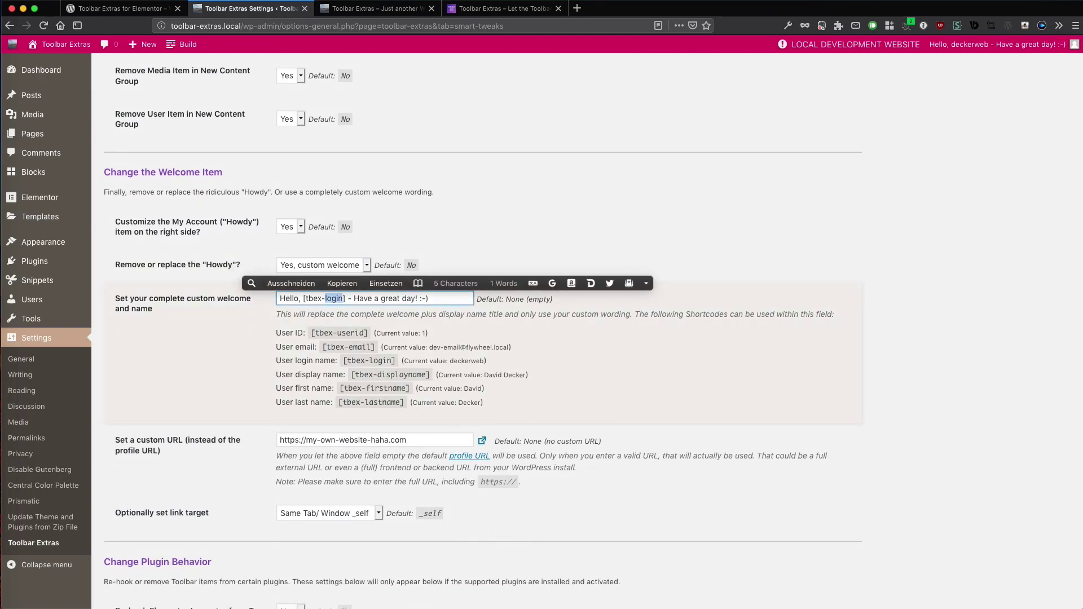
{"action": "type", "text": "firstname"}
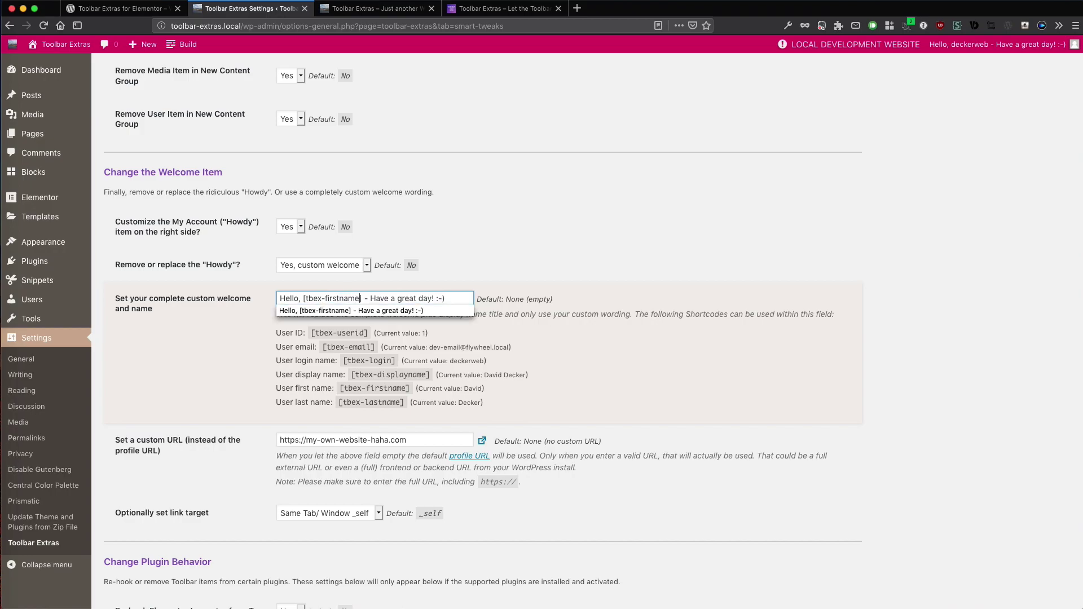
{"action": "key", "text": "Escape"}
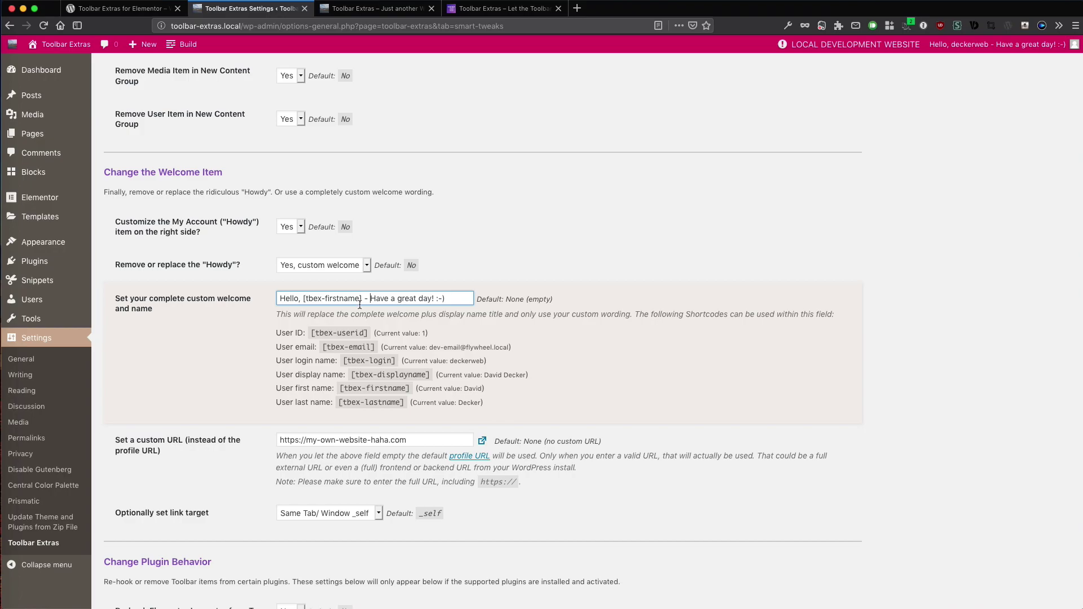
{"action": "left_click_drag", "start_coordinate": [370, 299], "coordinate": [433, 301]}
{"action": "type", "text": "Awesome"}
{"action": "scroll", "coordinate": [197, 534], "scroll_direction": "down", "scroll_amount": 10}
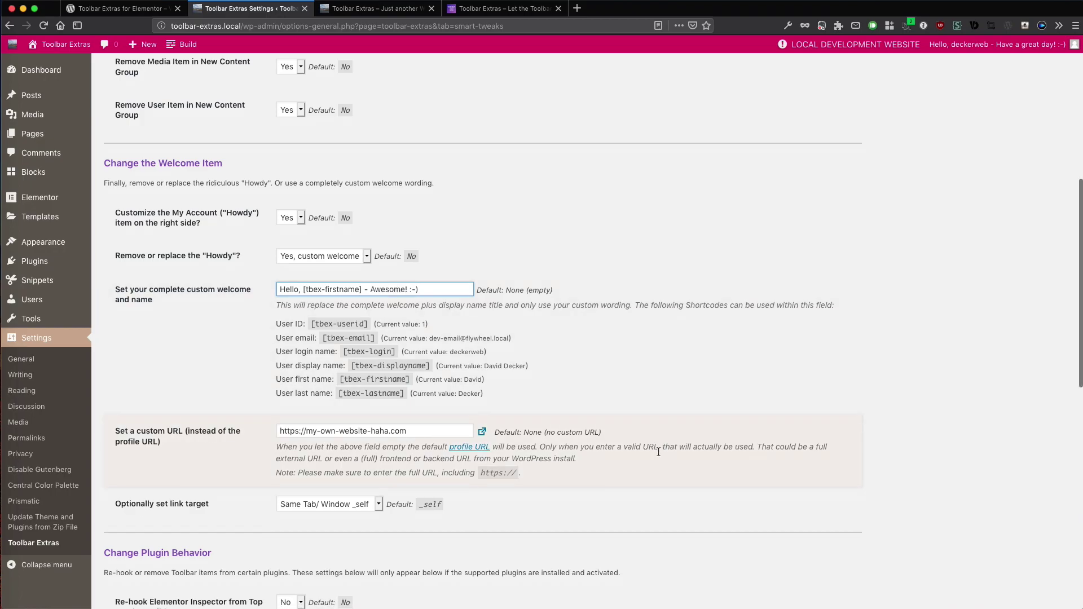
{"action": "left_click", "coordinate": [171, 560]}
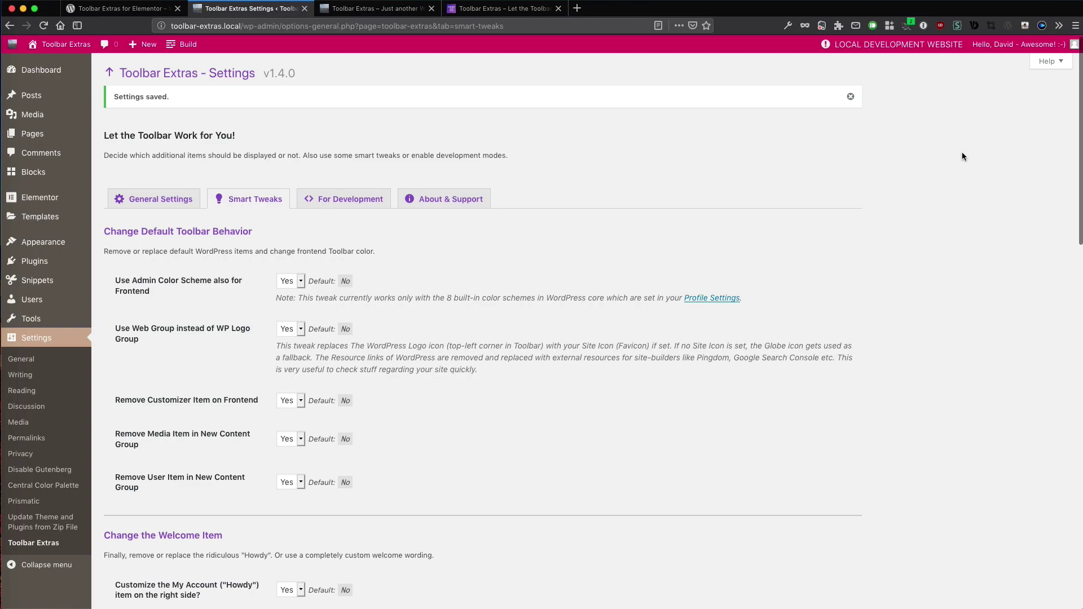
Step: Reload the front end to check the 'Awesome! :-)' greeting, then return to the settings tab
{"action": "left_click", "coordinate": [367, 8]}
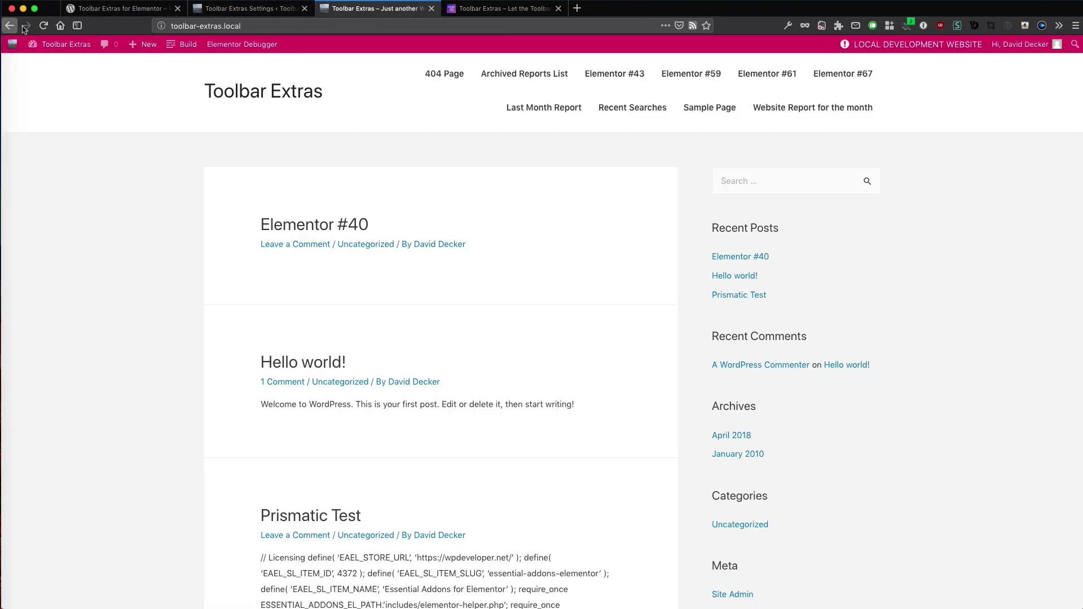
{"action": "left_click", "coordinate": [45, 29]}
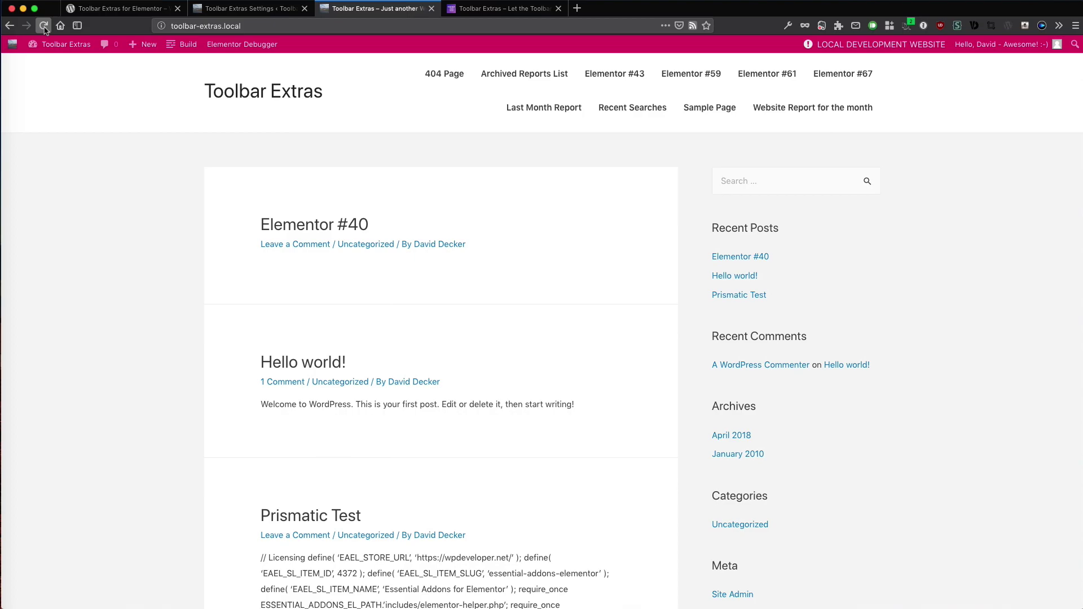
{"action": "left_click", "coordinate": [227, 11]}
Step: Clear the custom welcome link URL, save, and follow the greeting to the profile page
{"action": "scroll", "coordinate": [450, 382], "scroll_direction": "down", "scroll_amount": 10}
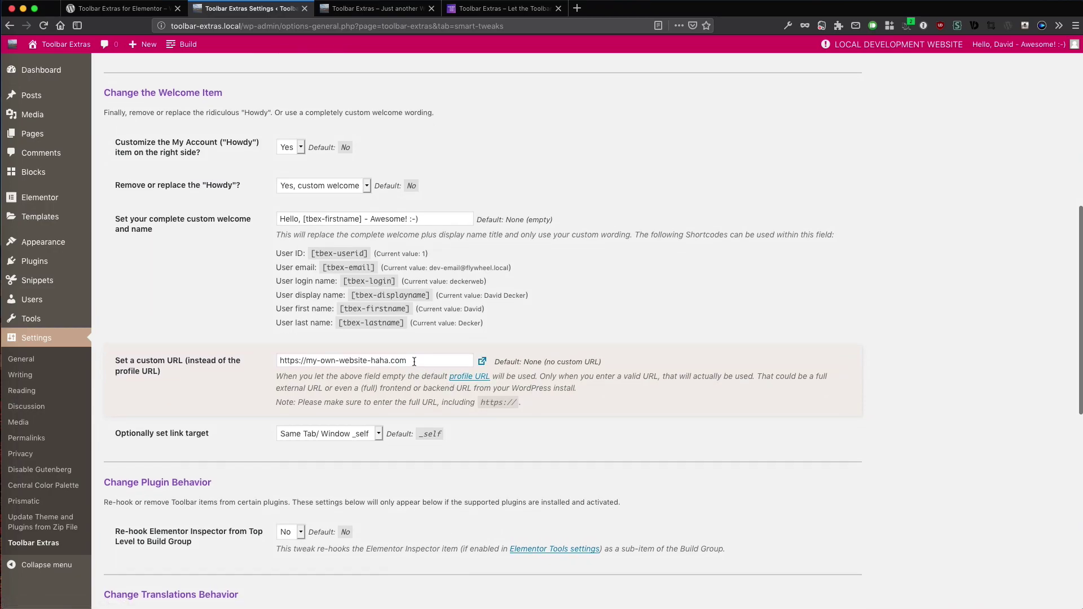
{"action": "left_click_drag", "start_coordinate": [414, 362], "coordinate": [226, 345]}
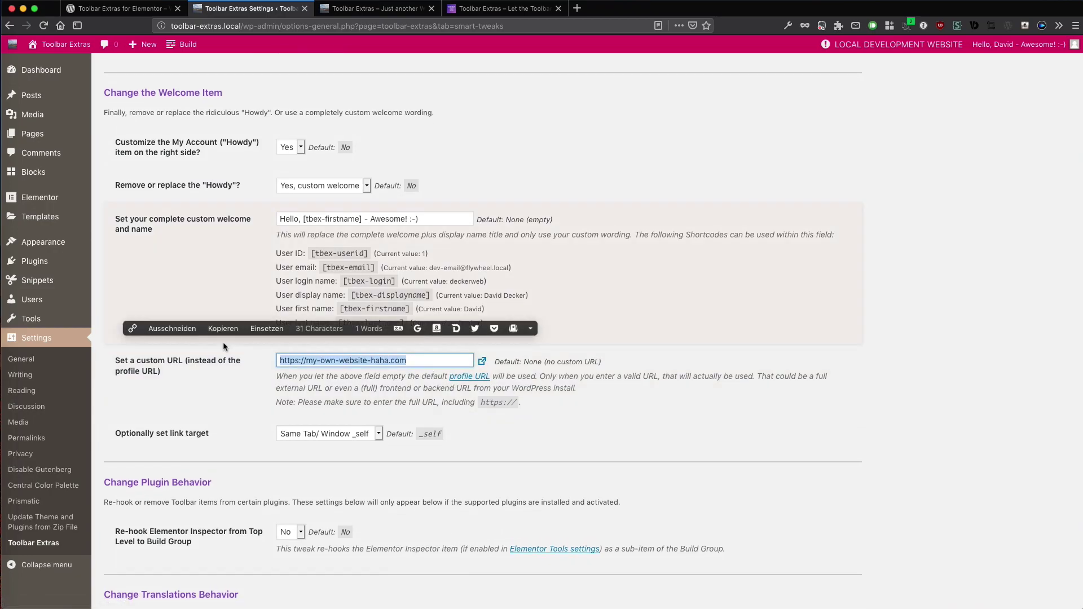
{"action": "key", "text": "BackSpace"}
{"action": "scroll", "coordinate": [454, 453], "scroll_direction": "down", "scroll_amount": 3}
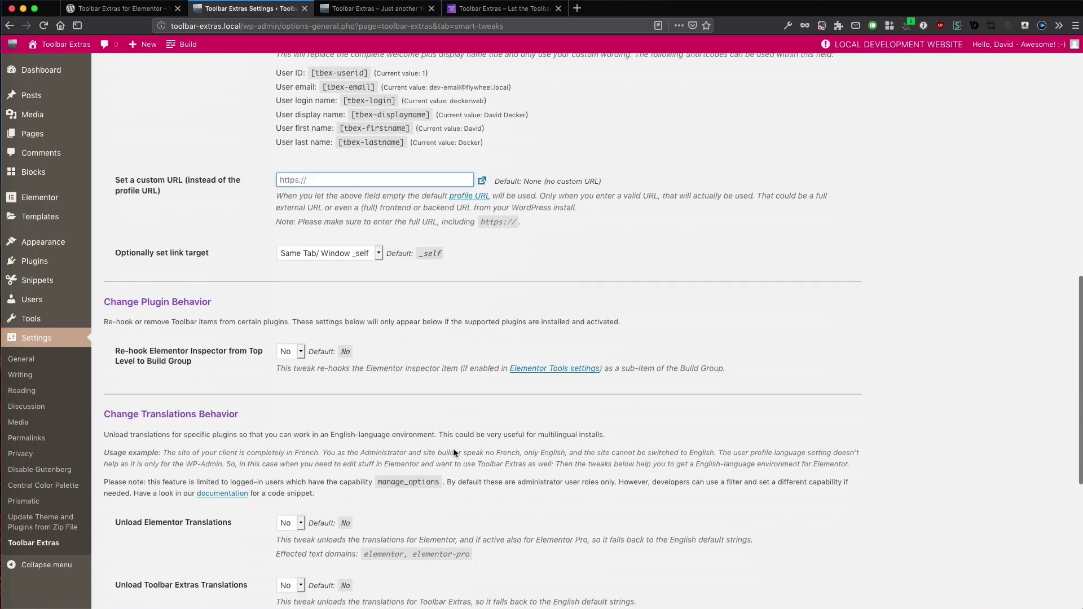
{"action": "scroll", "coordinate": [455, 453], "scroll_direction": "down", "scroll_amount": 3}
{"action": "scroll", "coordinate": [409, 464], "scroll_direction": "down", "scroll_amount": 3}
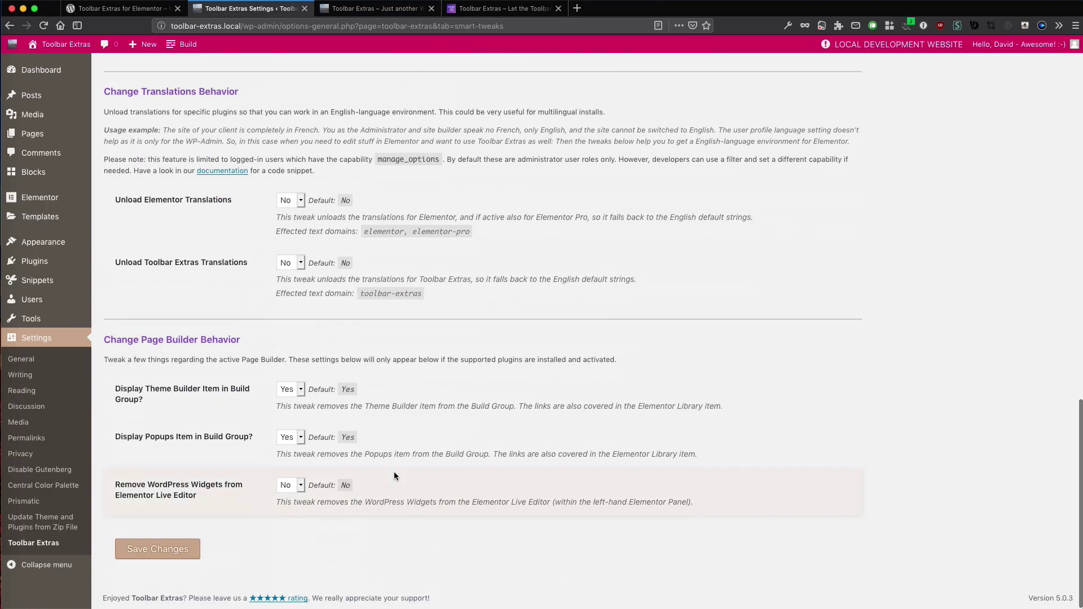
{"action": "left_click", "coordinate": [174, 553]}
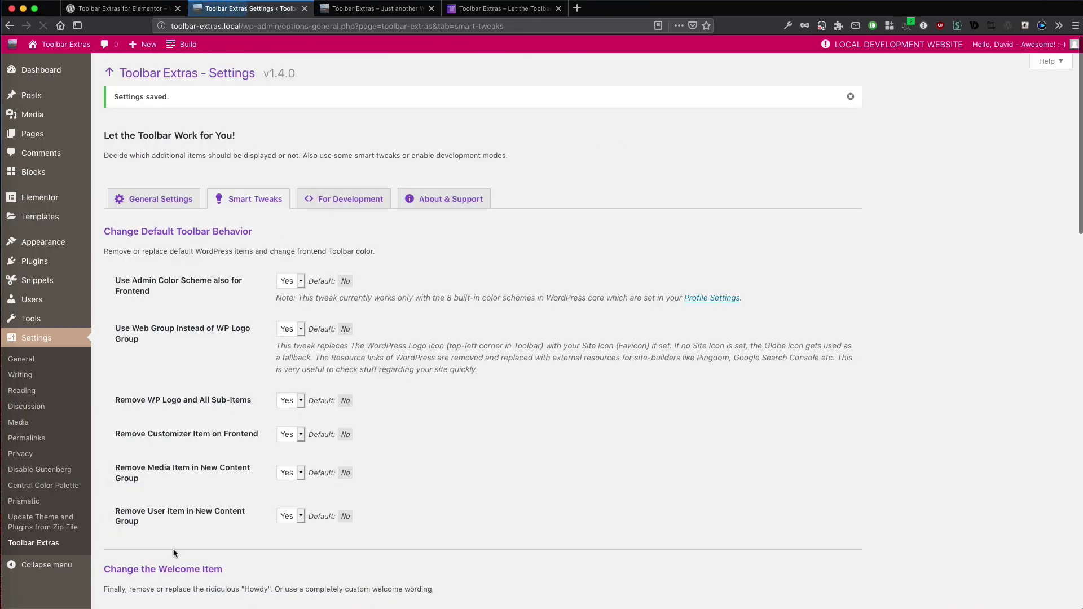
{"action": "mouse_move", "coordinate": [991, 53]}
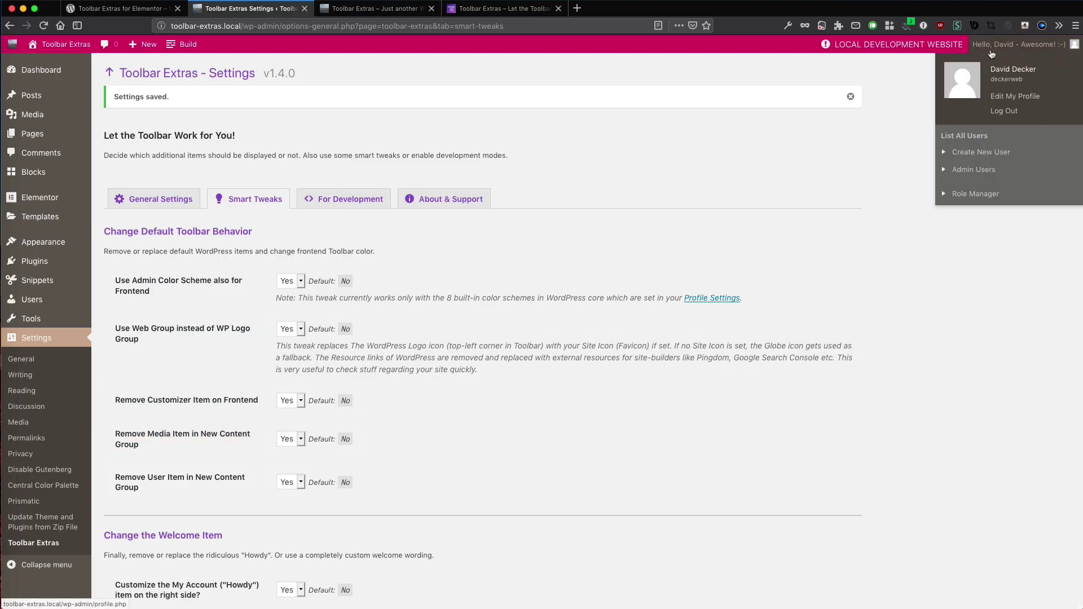
{"action": "left_click", "coordinate": [991, 54]}
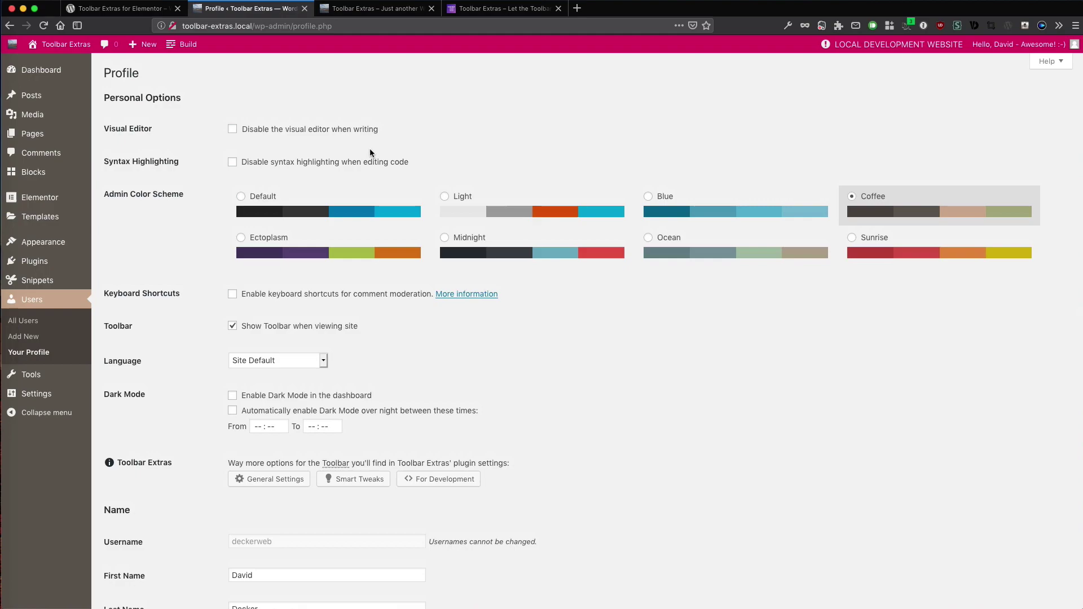
{"action": "mouse_move", "coordinate": [63, 44]}
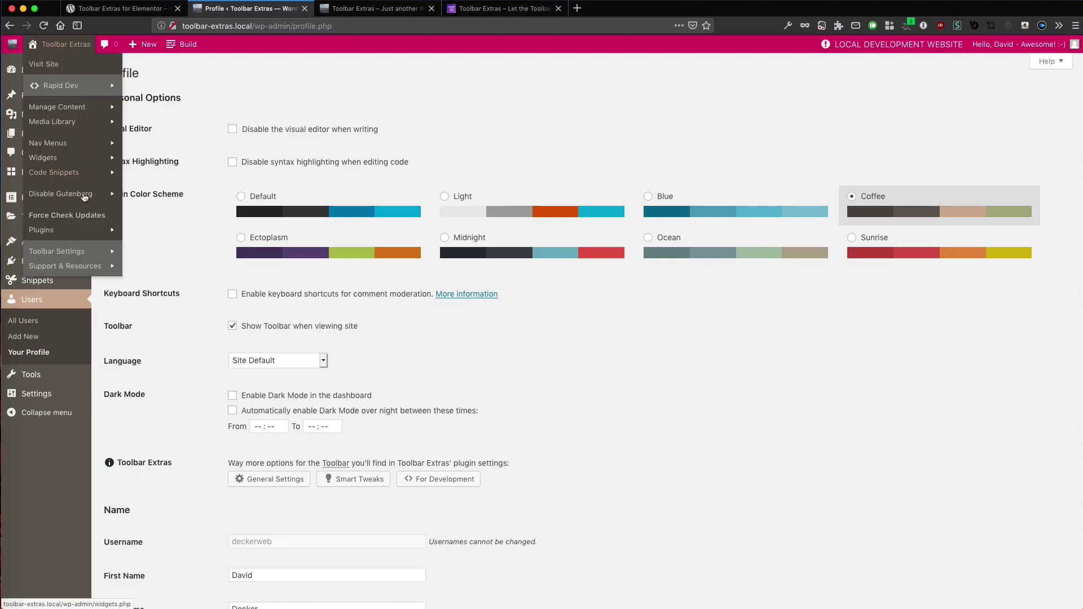
{"action": "mouse_move", "coordinate": [78, 254]}
{"action": "left_click", "coordinate": [167, 270]}
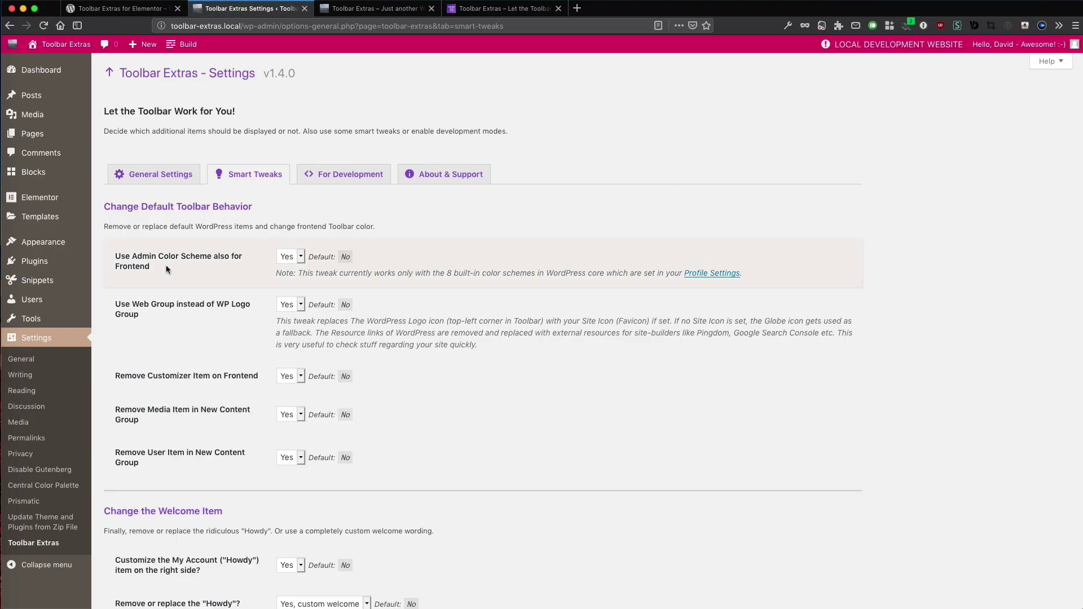
{"action": "scroll", "coordinate": [285, 275], "scroll_direction": "down", "scroll_amount": 10}
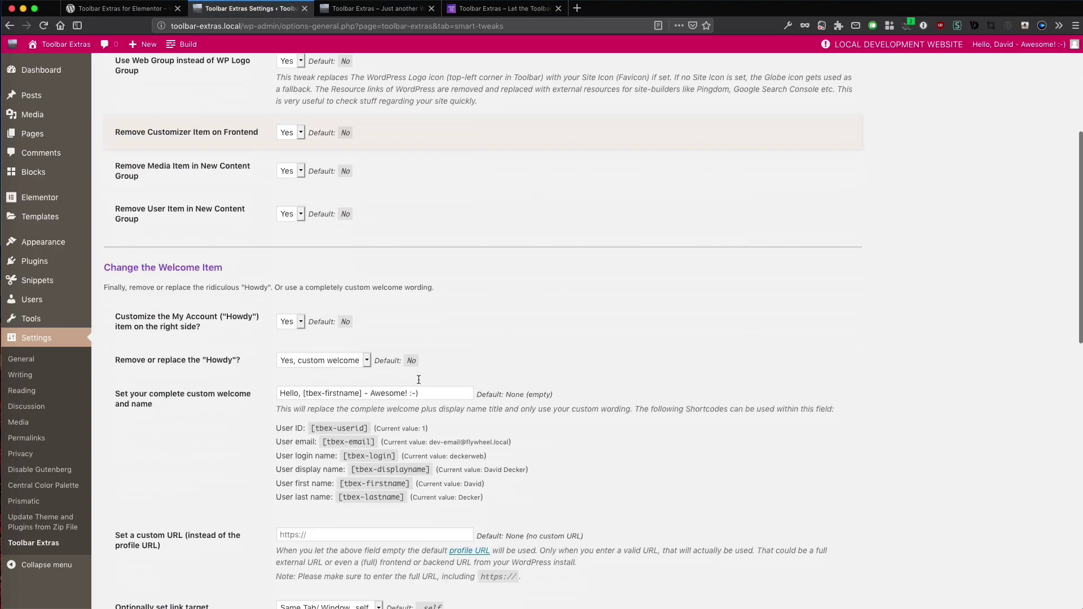
{"action": "left_click", "coordinate": [359, 384]}
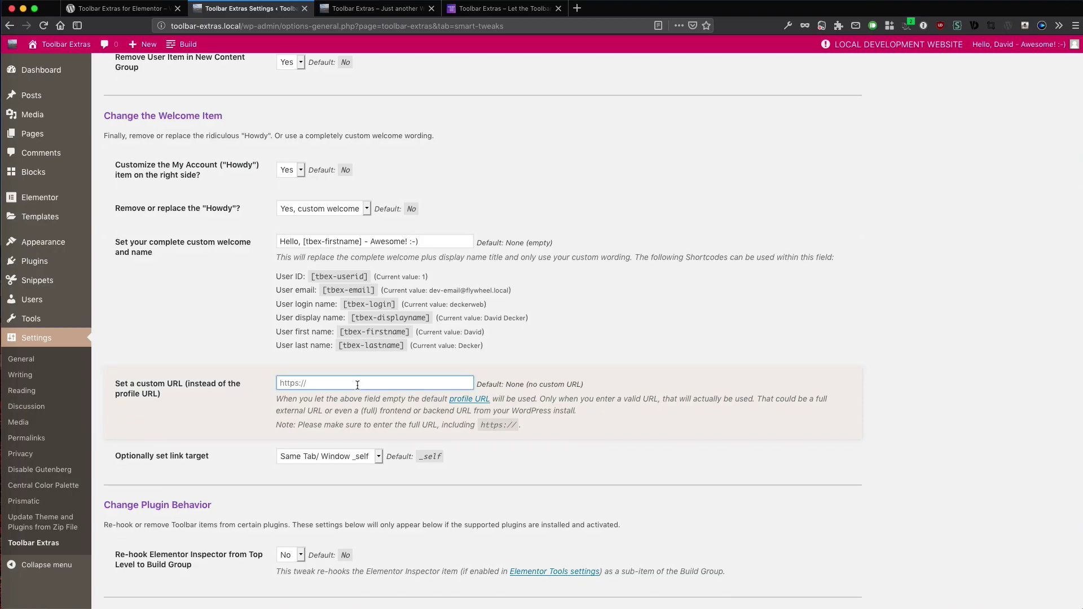
{"action": "type", "text": "https:"}
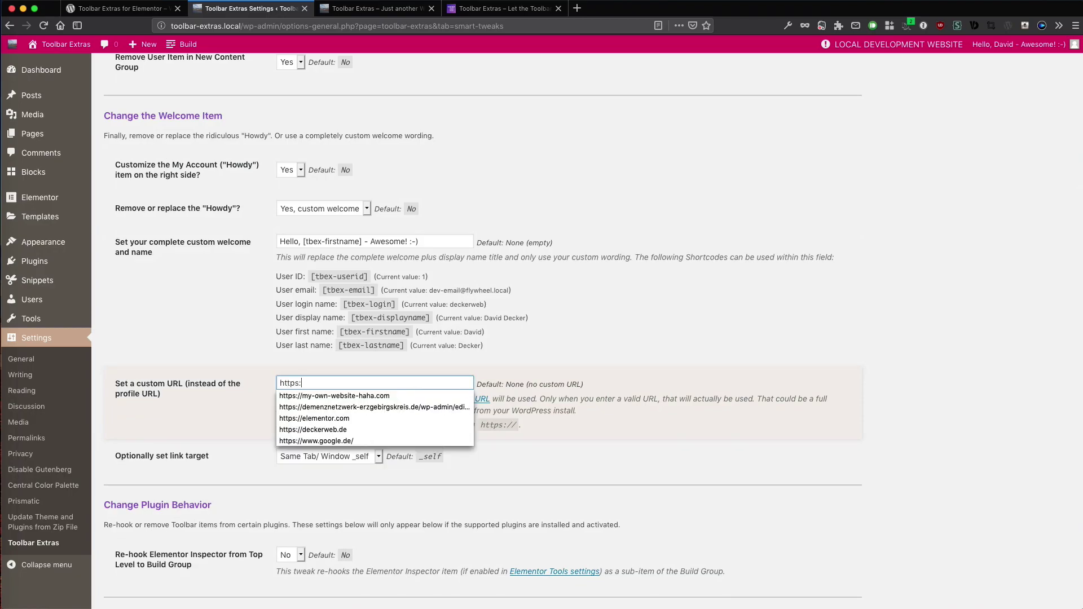
{"action": "type", "text": "//google"}
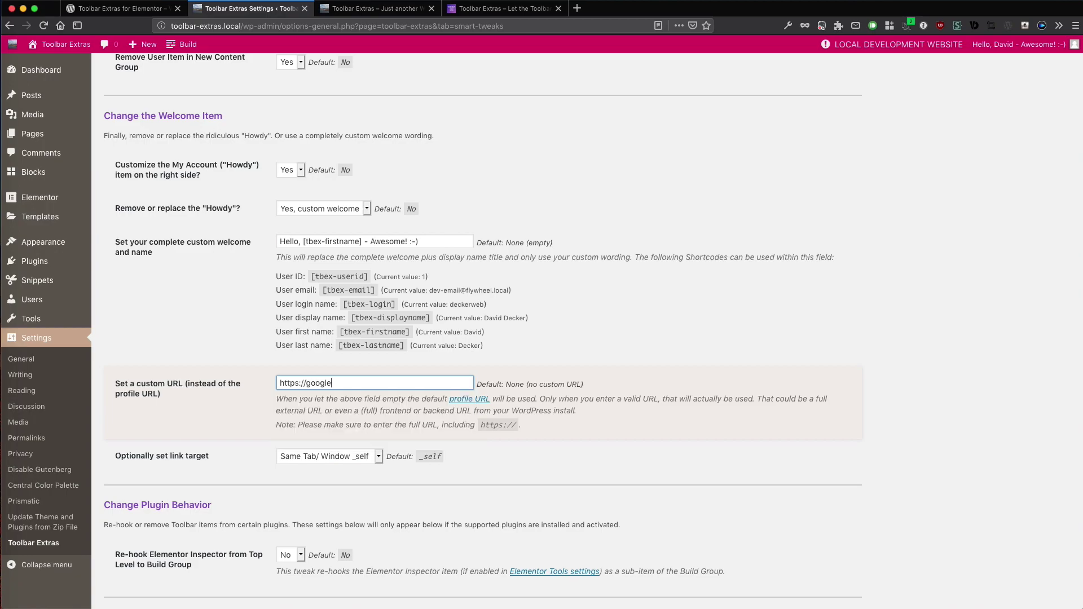
{"action": "type", "text": ".com"}
{"action": "left_click", "coordinate": [364, 456]}
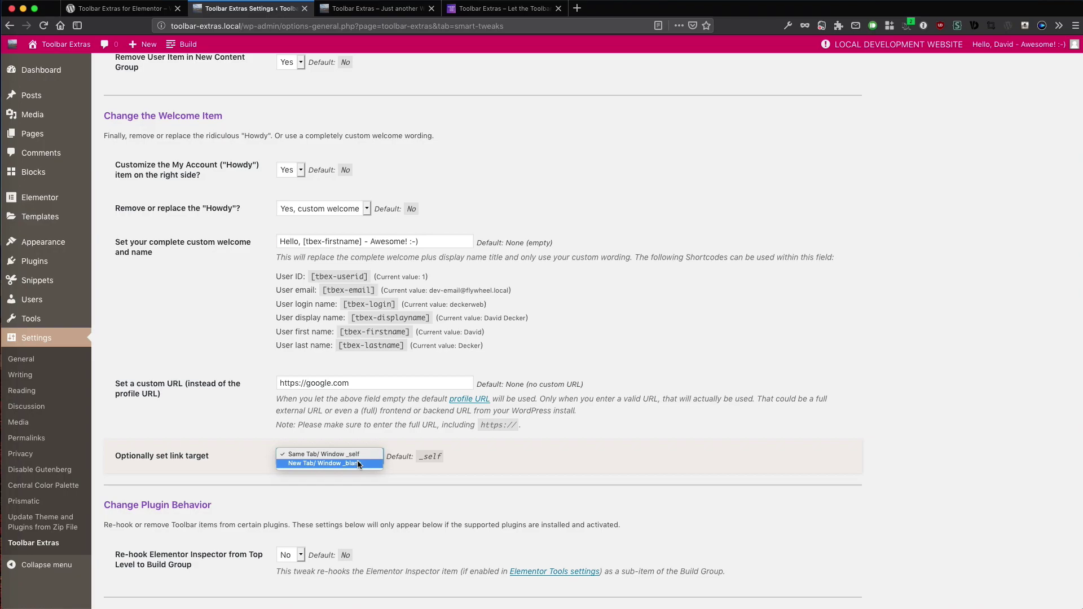
{"action": "left_click", "coordinate": [357, 460]}
{"action": "scroll", "coordinate": [432, 520], "scroll_direction": "down", "scroll_amount": 10}
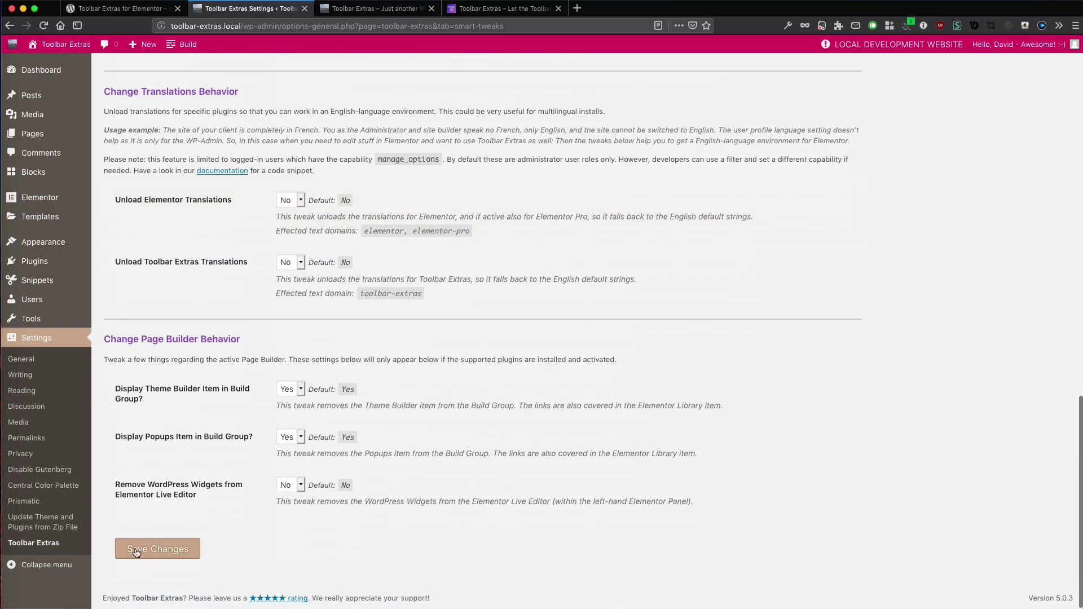
{"action": "left_click", "coordinate": [135, 552]}
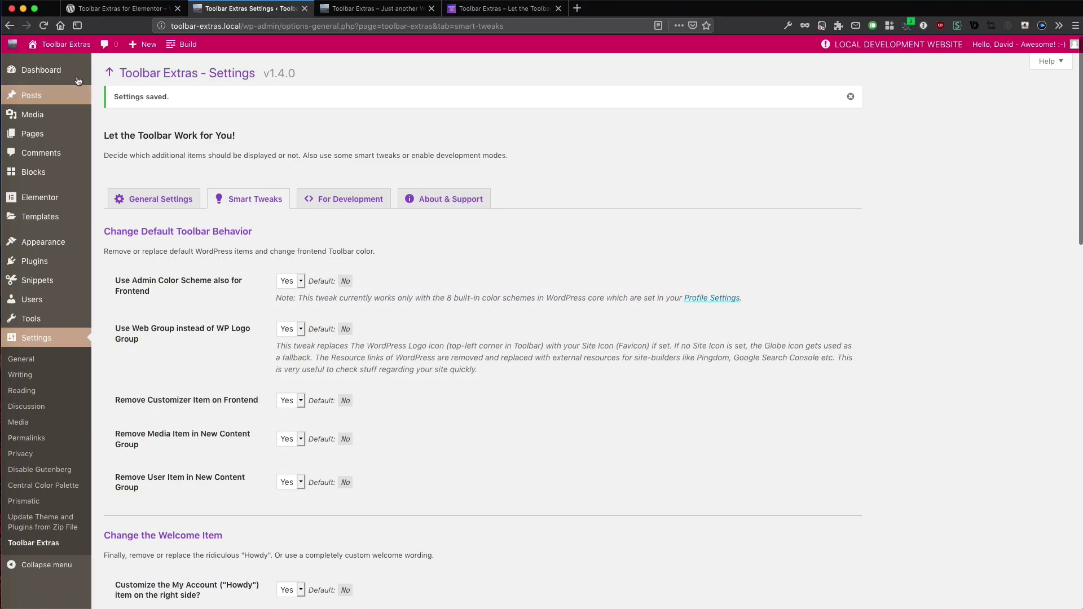
Step: Reload the front end, test the greeting link opening Google, then close that tab
{"action": "left_click", "coordinate": [361, 8]}
{"action": "left_click", "coordinate": [43, 25]}
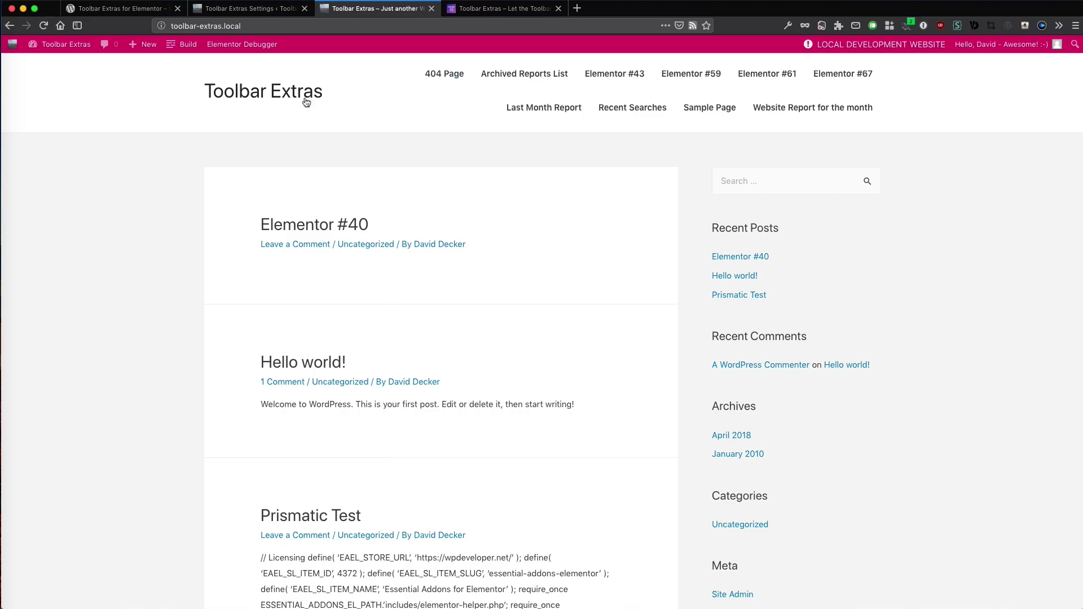
{"action": "left_click", "coordinate": [1019, 51]}
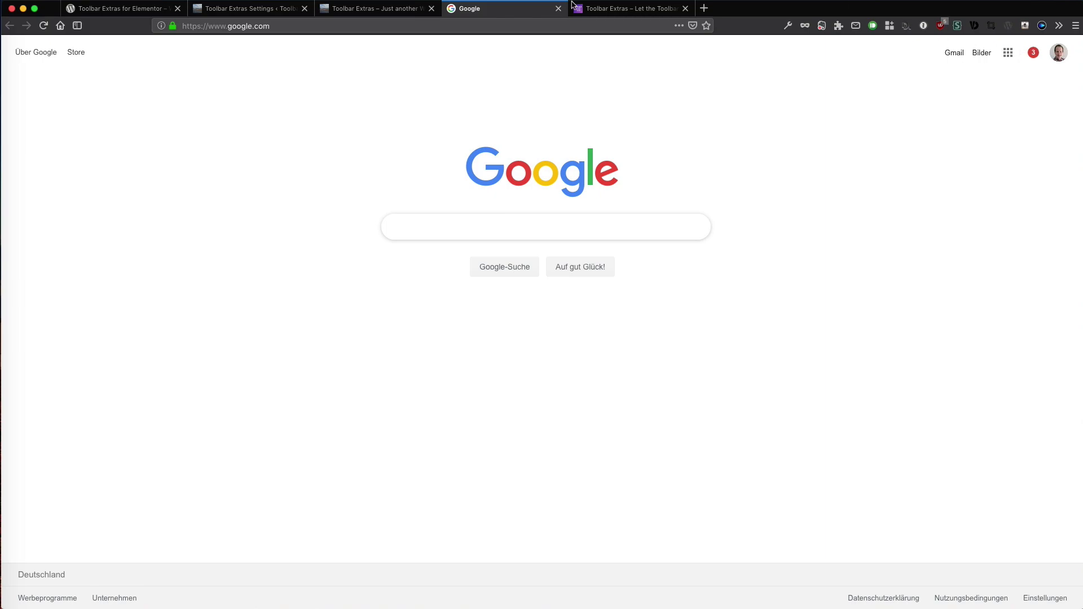
{"action": "left_click", "coordinate": [559, 9]}
{"action": "left_click", "coordinate": [248, 9]}
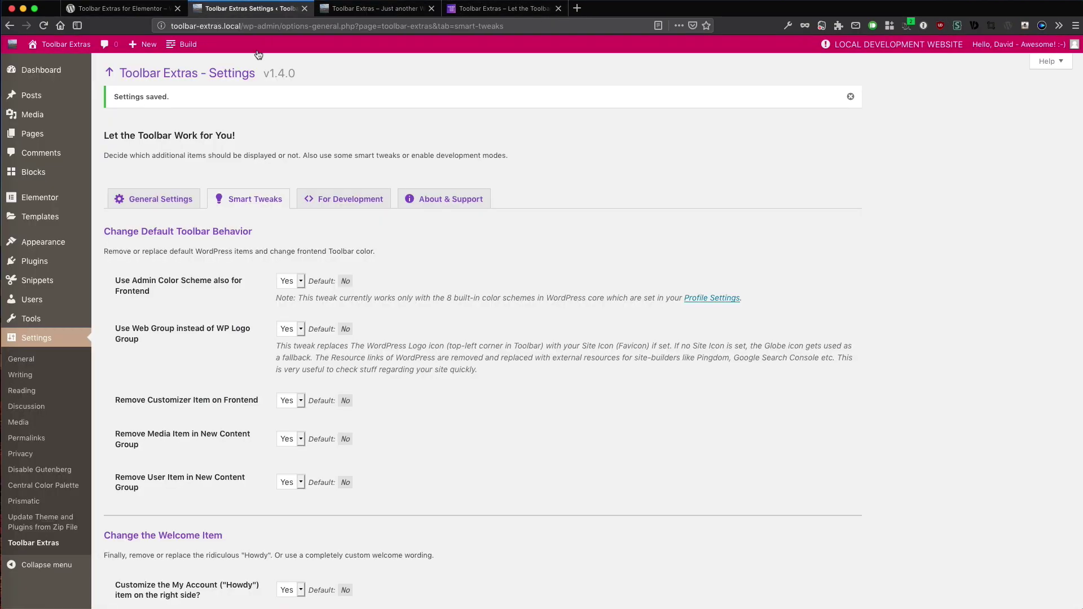
{"action": "scroll", "coordinate": [375, 259], "scroll_direction": "down", "scroll_amount": 3}
{"action": "scroll", "coordinate": [375, 259], "scroll_direction": "up", "scroll_amount": 3}
{"action": "left_click_drag", "start_coordinate": [543, 31], "coordinate": [170, 26]}
{"action": "left_click", "coordinate": [177, 12]}
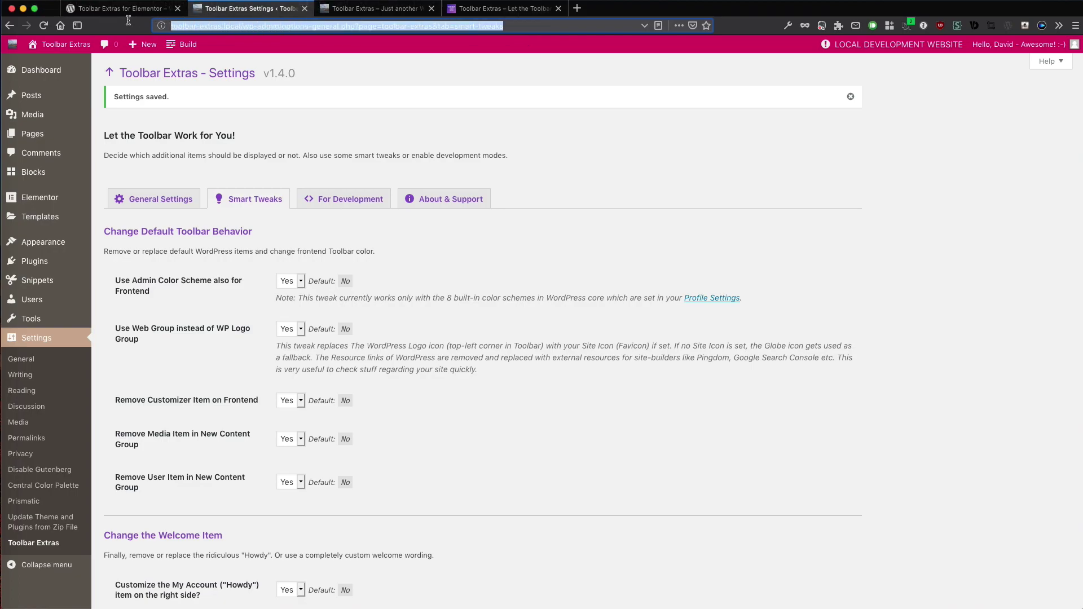
{"action": "scroll", "coordinate": [508, 328], "scroll_direction": "down", "scroll_amount": 10}
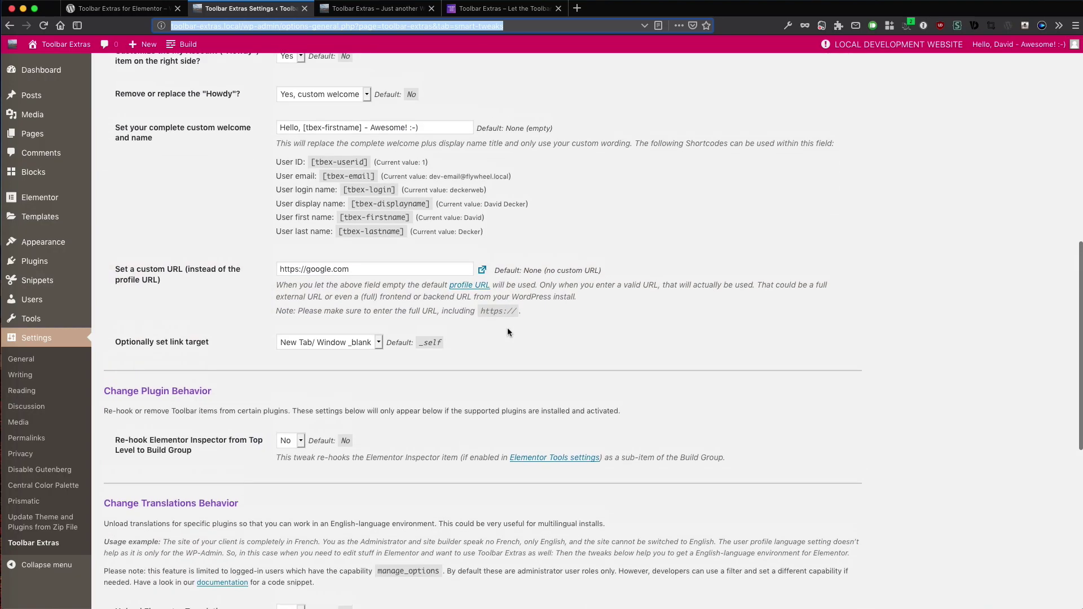
{"action": "triple_click", "coordinate": [397, 268]}
{"action": "key", "text": "super+v"}
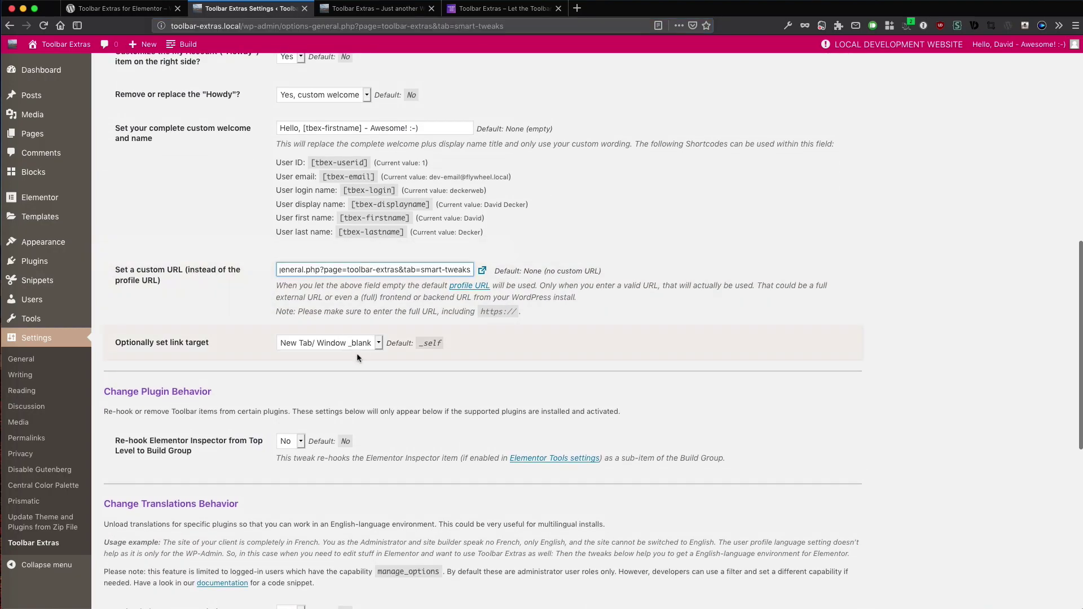
Step: Set the link target to 'Same Tab/ Window _self' and save the changes
{"action": "left_click", "coordinate": [358, 345]}
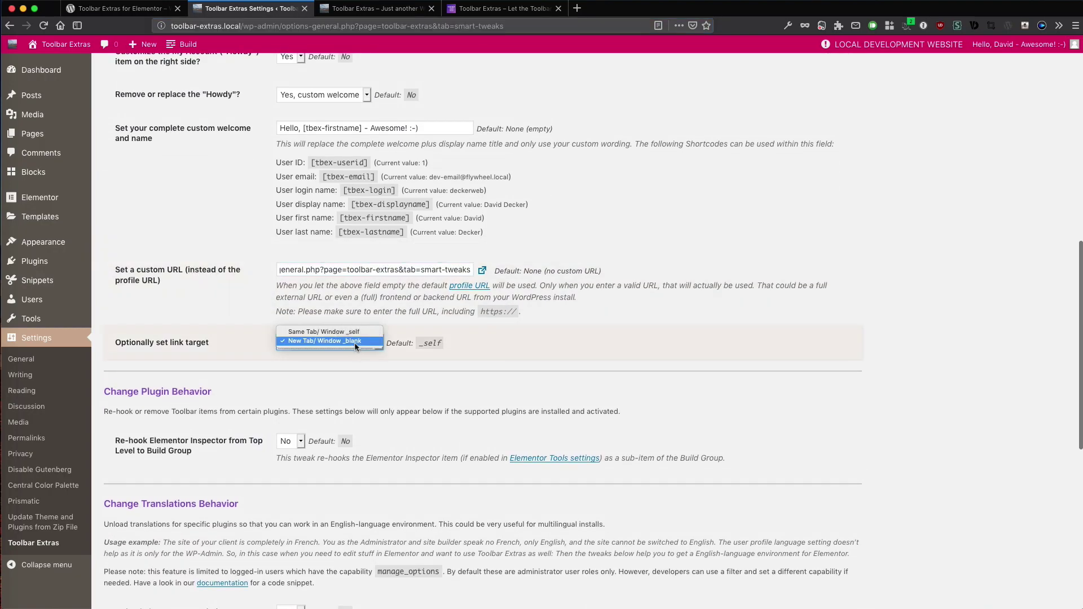
{"action": "left_click", "coordinate": [356, 341]}
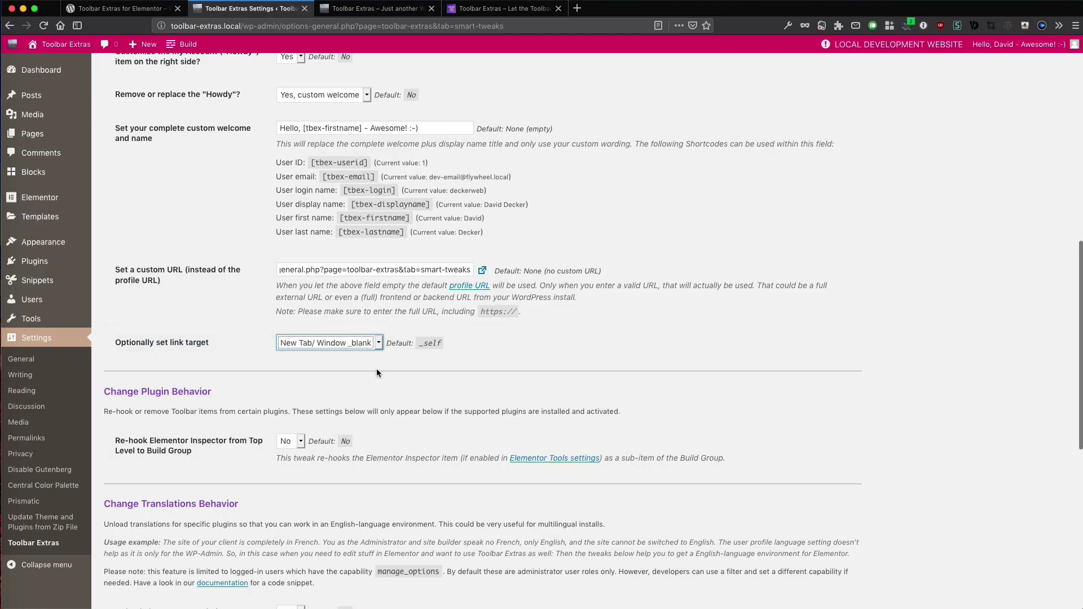
{"action": "left_click", "coordinate": [378, 347]}
{"action": "left_click", "coordinate": [367, 332]}
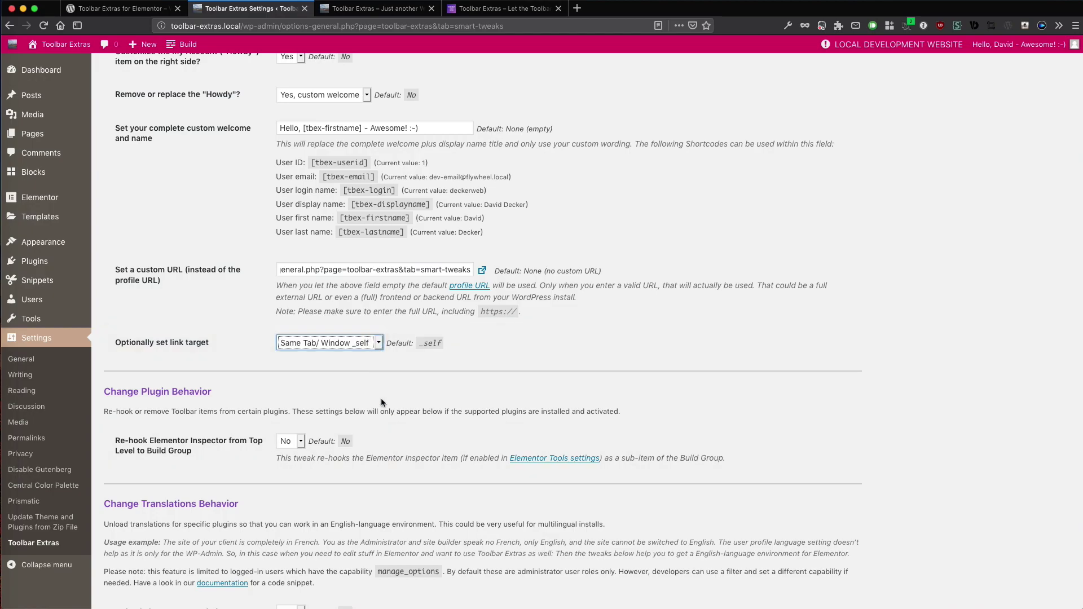
{"action": "scroll", "coordinate": [394, 479], "scroll_direction": "down", "scroll_amount": 7}
{"action": "left_click", "coordinate": [189, 550]}
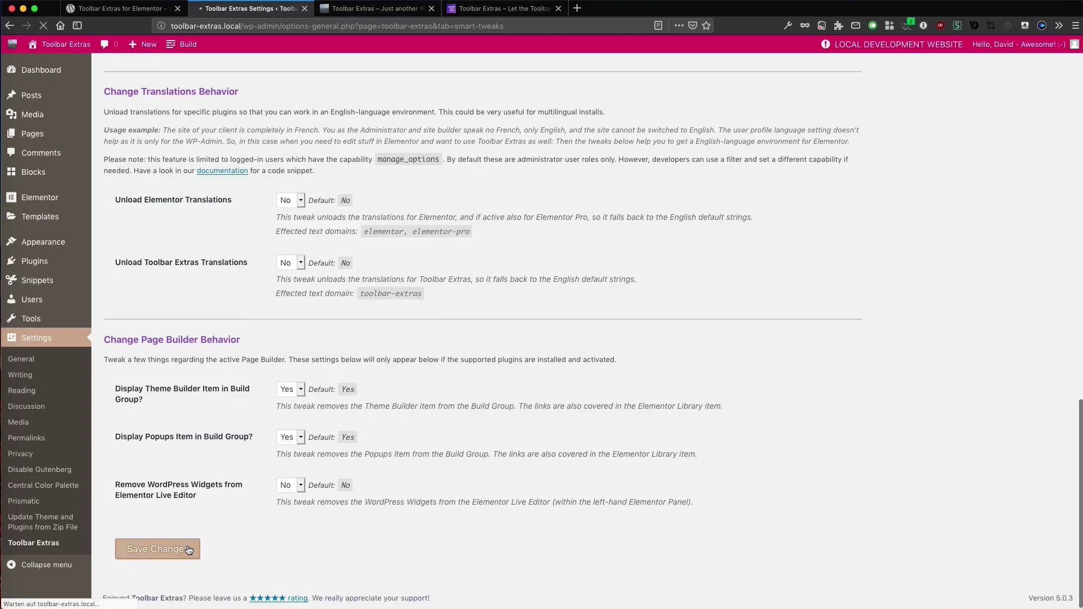
Step: Reload the site front end and follow the toolbar welcome greeting to the settings page
{"action": "left_click", "coordinate": [375, 9]}
{"action": "left_click", "coordinate": [48, 27]}
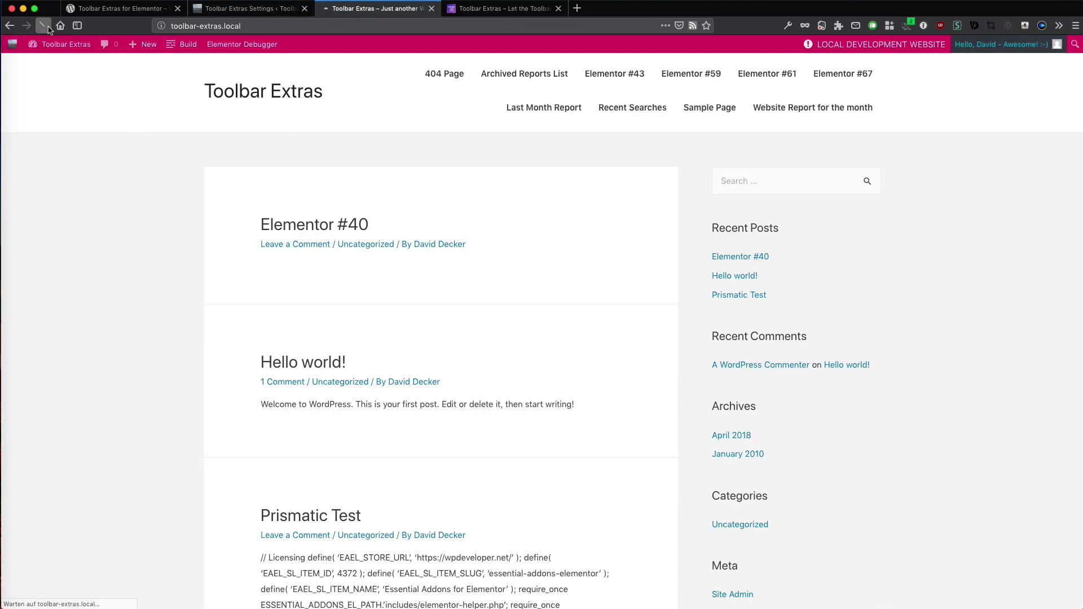
{"action": "left_click", "coordinate": [1002, 52]}
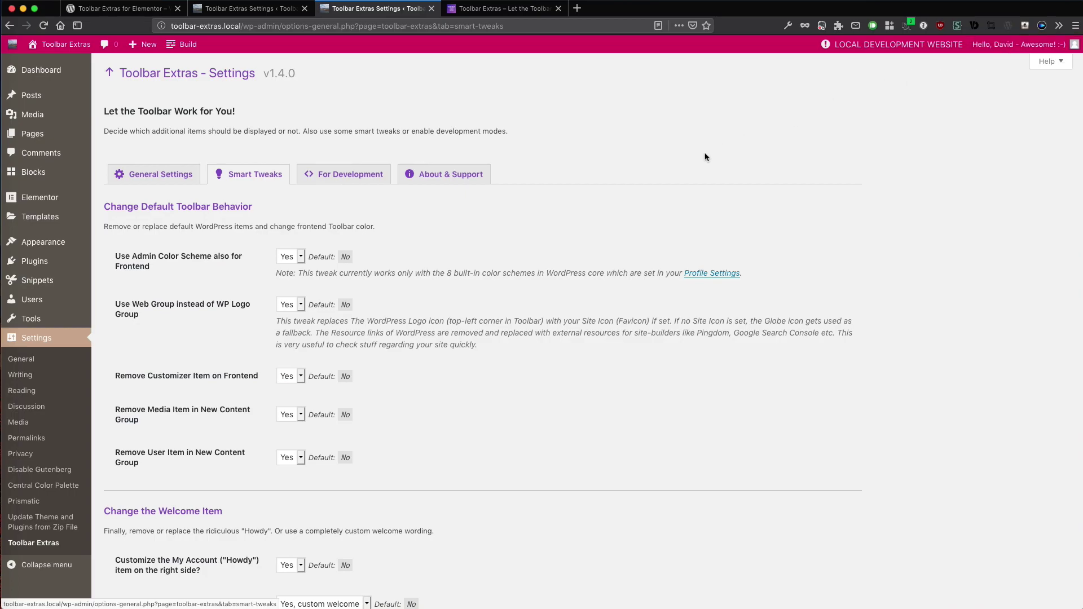
Step: Test the custom URL via its external-link icon in a new tab, then close that tab
{"action": "scroll", "coordinate": [520, 292], "scroll_direction": "down", "scroll_amount": 1}
{"action": "scroll", "coordinate": [520, 292], "scroll_direction": "down", "scroll_amount": 10}
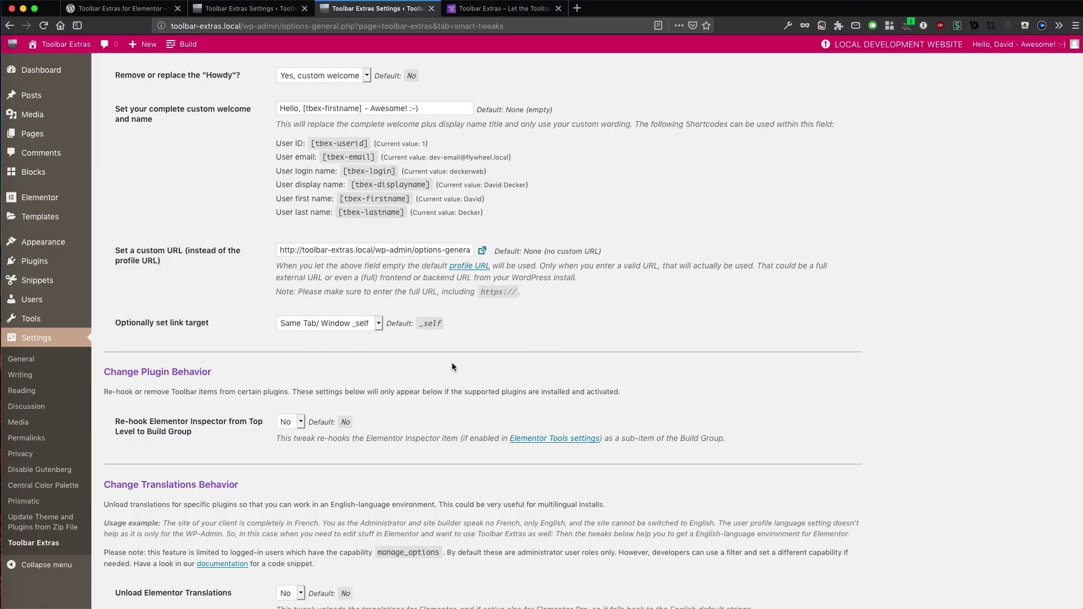
{"action": "left_click", "coordinate": [483, 254]}
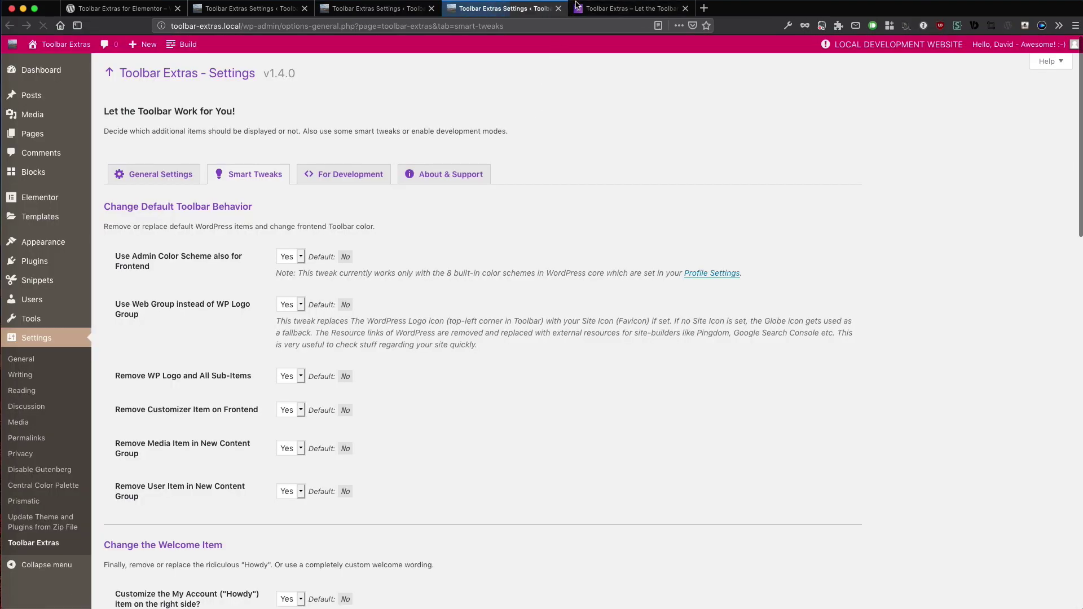
{"action": "left_click", "coordinate": [558, 9]}
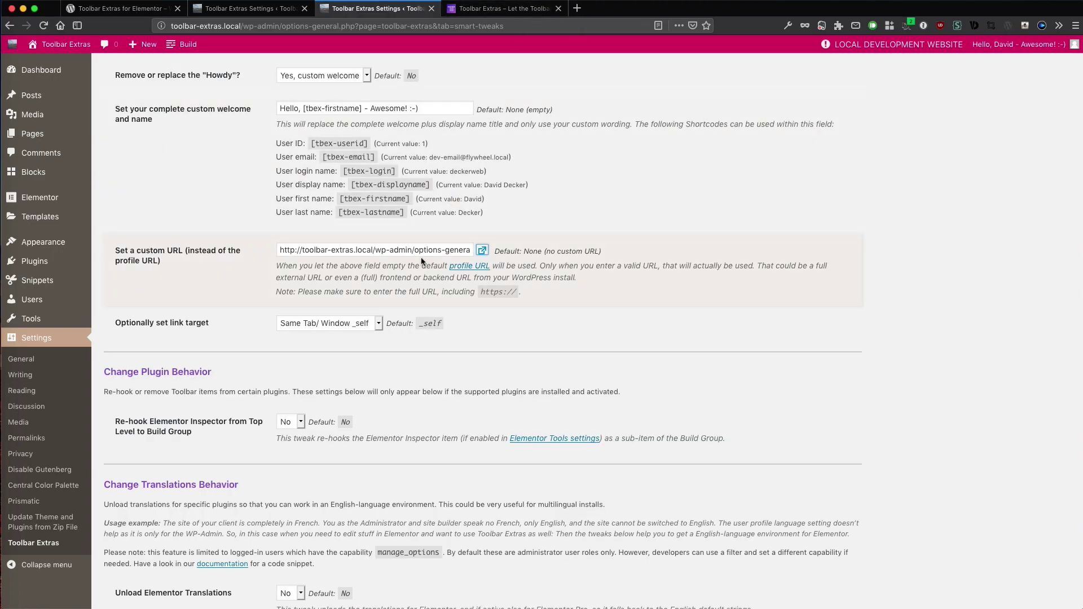
{"action": "scroll", "coordinate": [604, 163], "scroll_direction": "up", "scroll_amount": 3}
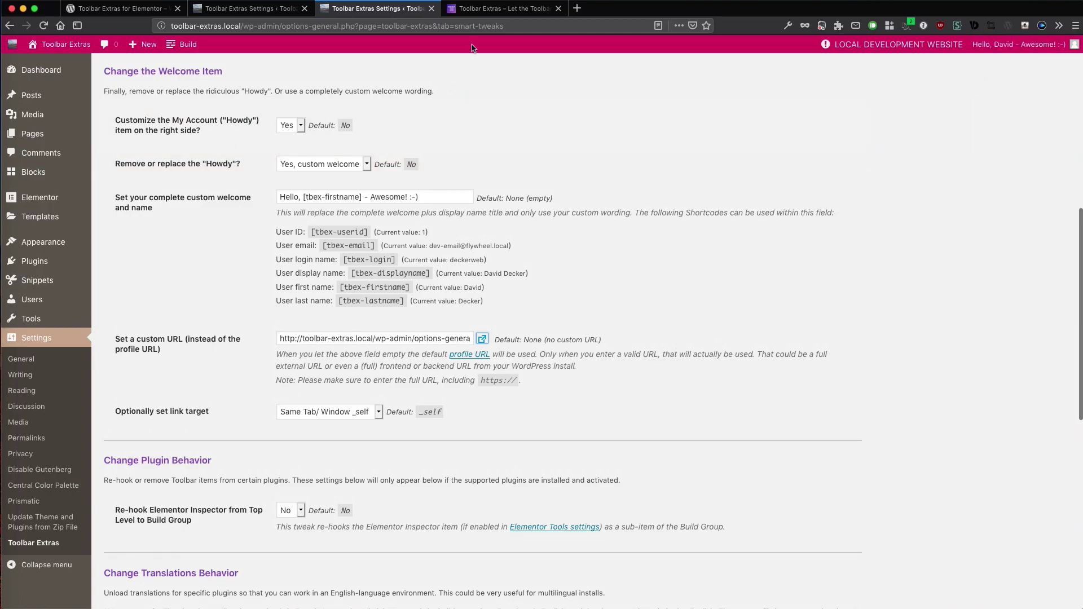
Step: Browse the toolbarextras.com homepage down to the 'Join a Thriving Site Builder Community' section
{"action": "left_click", "coordinate": [489, 10]}
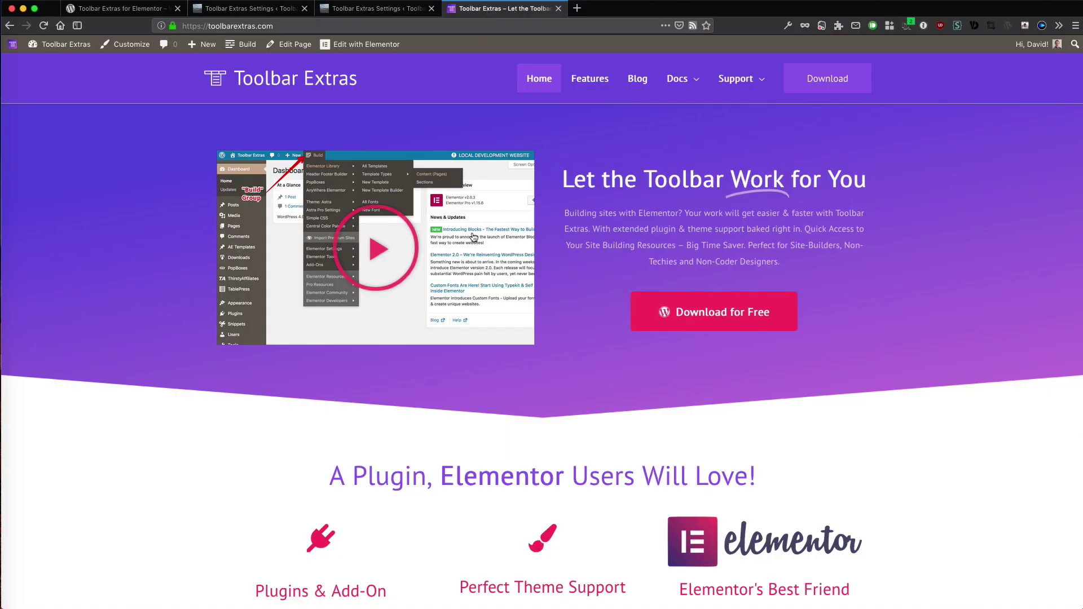
{"action": "scroll", "coordinate": [473, 236], "scroll_direction": "down", "scroll_amount": 3}
{"action": "scroll", "coordinate": [473, 236], "scroll_direction": "up", "scroll_amount": 3}
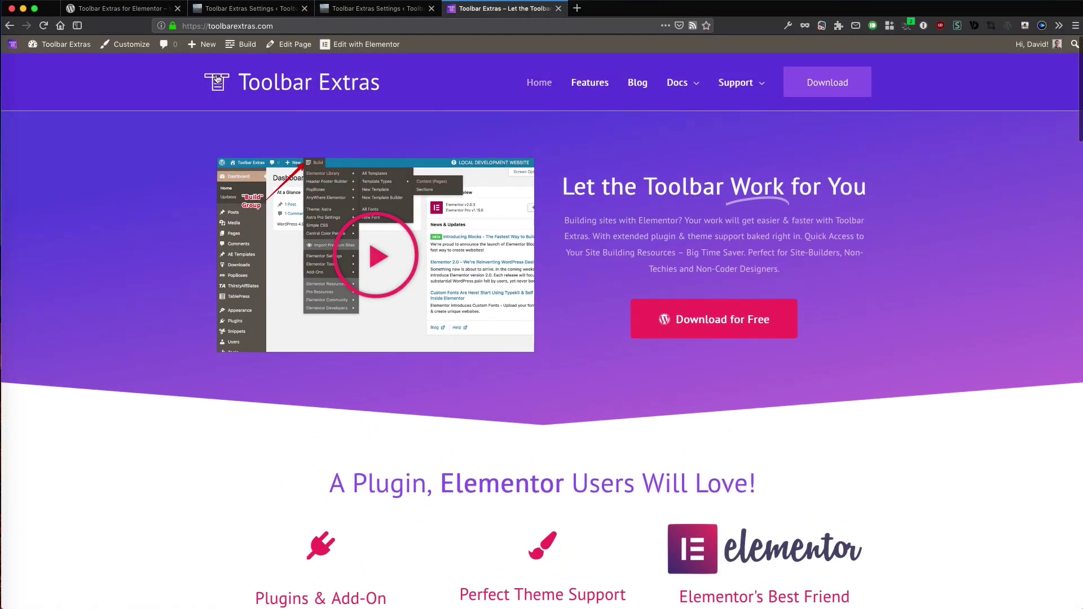
{"action": "scroll", "coordinate": [582, 331], "scroll_direction": "up", "scroll_amount": 1}
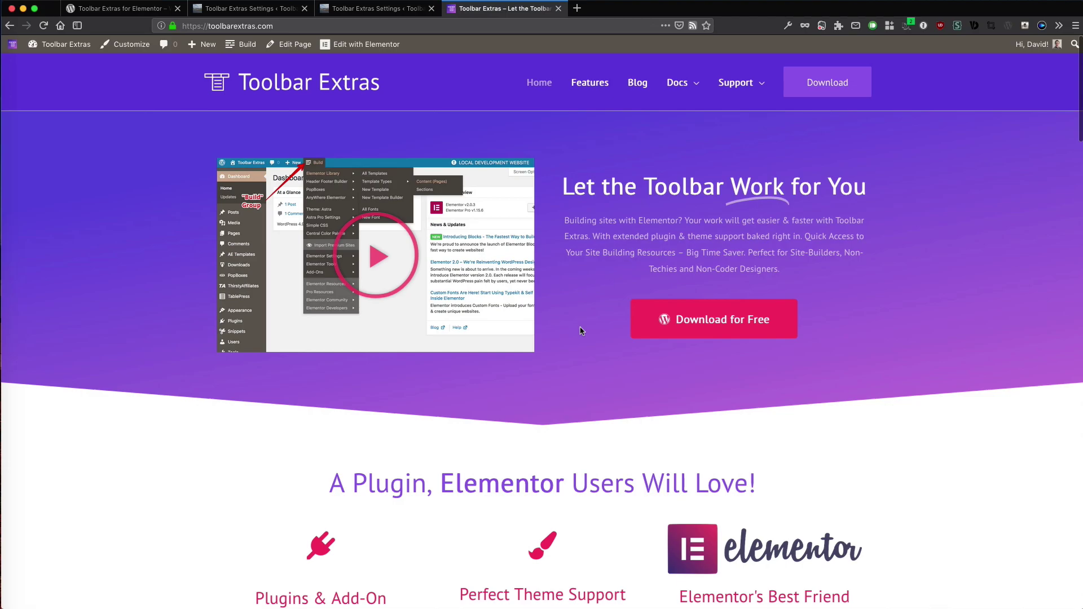
{"action": "scroll", "coordinate": [582, 331], "scroll_direction": "down", "scroll_amount": 8}
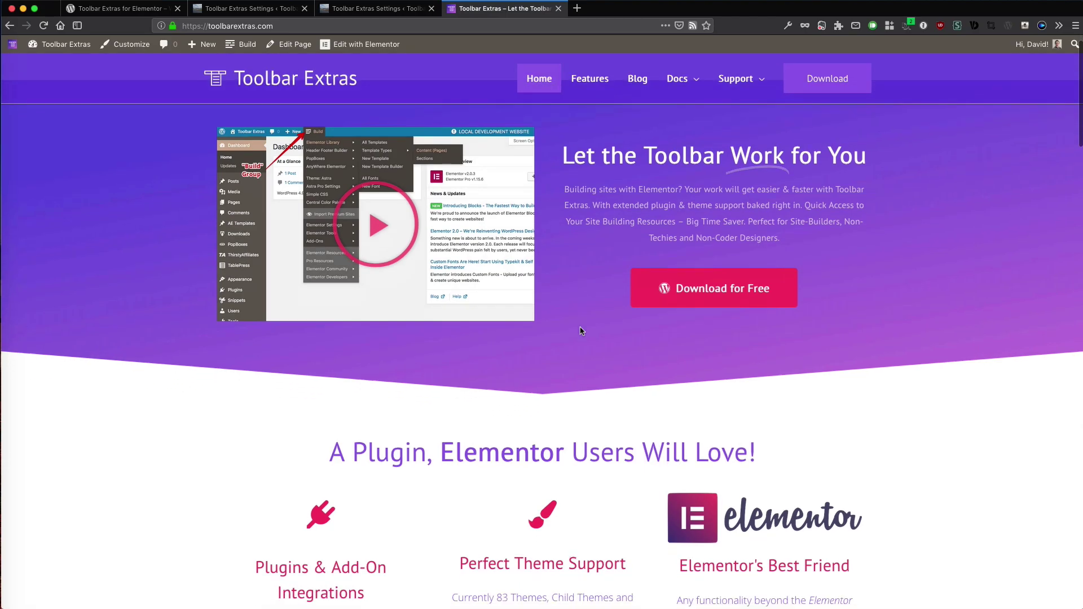
{"action": "scroll", "coordinate": [582, 331], "scroll_direction": "down", "scroll_amount": 20}
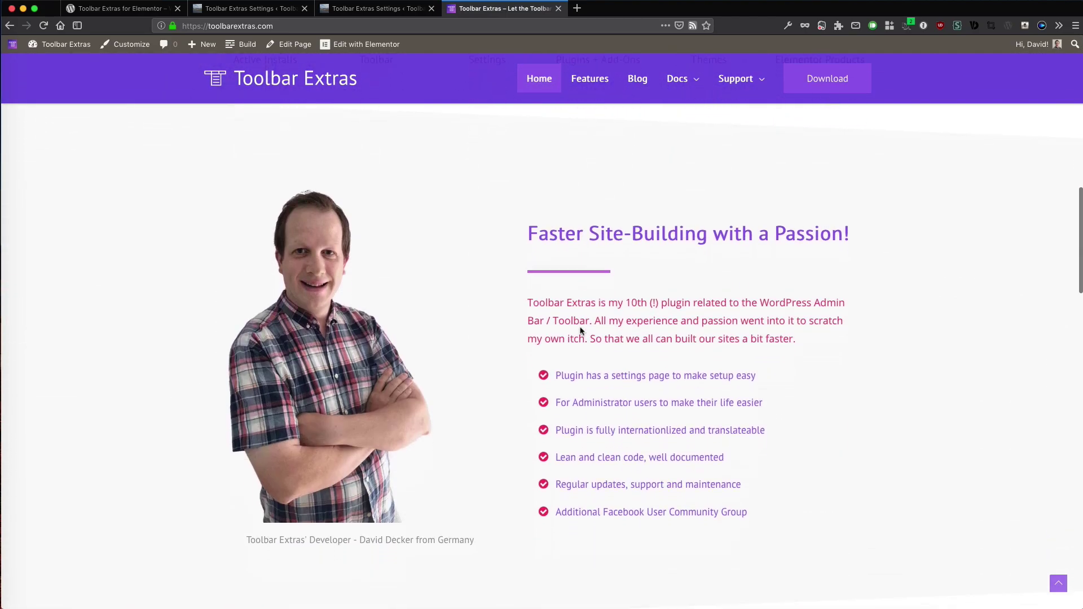
{"action": "scroll", "coordinate": [582, 331], "scroll_direction": "down", "scroll_amount": 4}
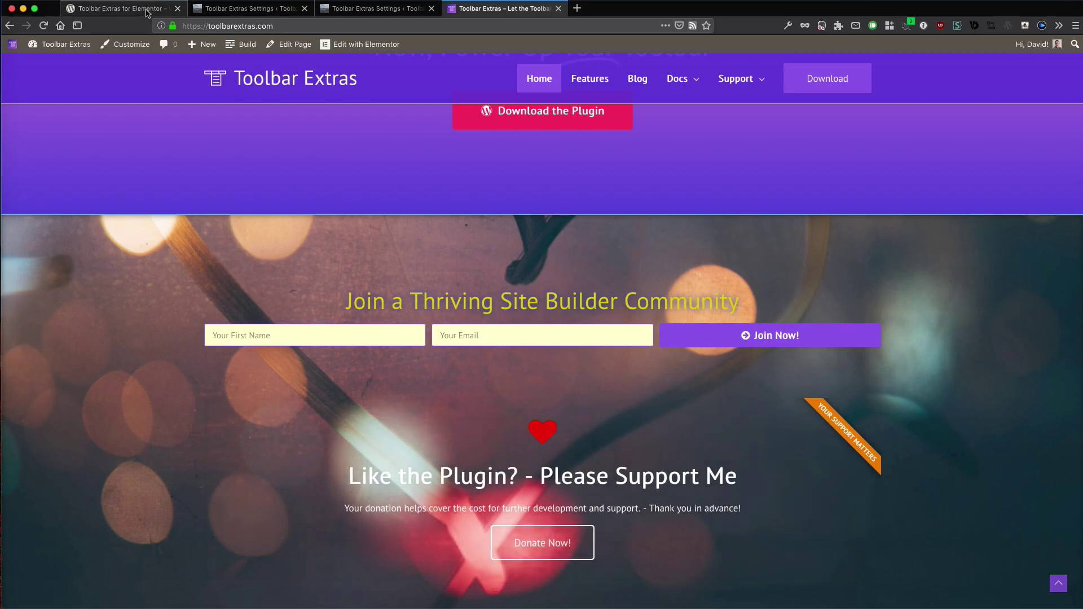
Step: Bring up the wordpress.org/plugins/toolbar-extras page and view its demo video and Ratings sidebar
{"action": "left_click", "coordinate": [119, 8]}
{"action": "scroll", "coordinate": [692, 287], "scroll_direction": "down", "scroll_amount": 6}
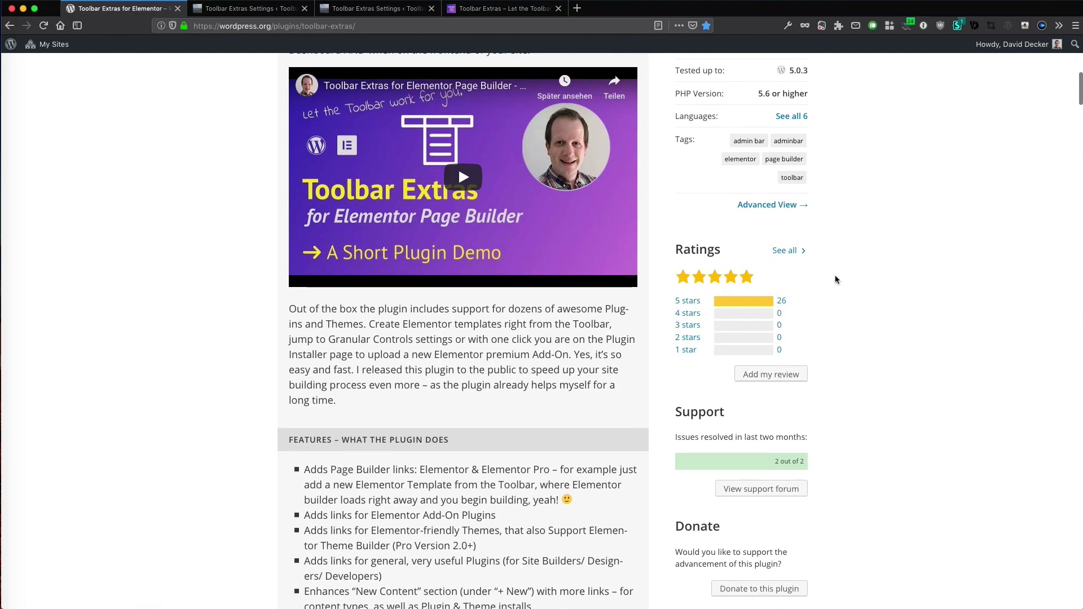
{"action": "scroll", "coordinate": [436, 258], "scroll_direction": "up", "scroll_amount": 2}
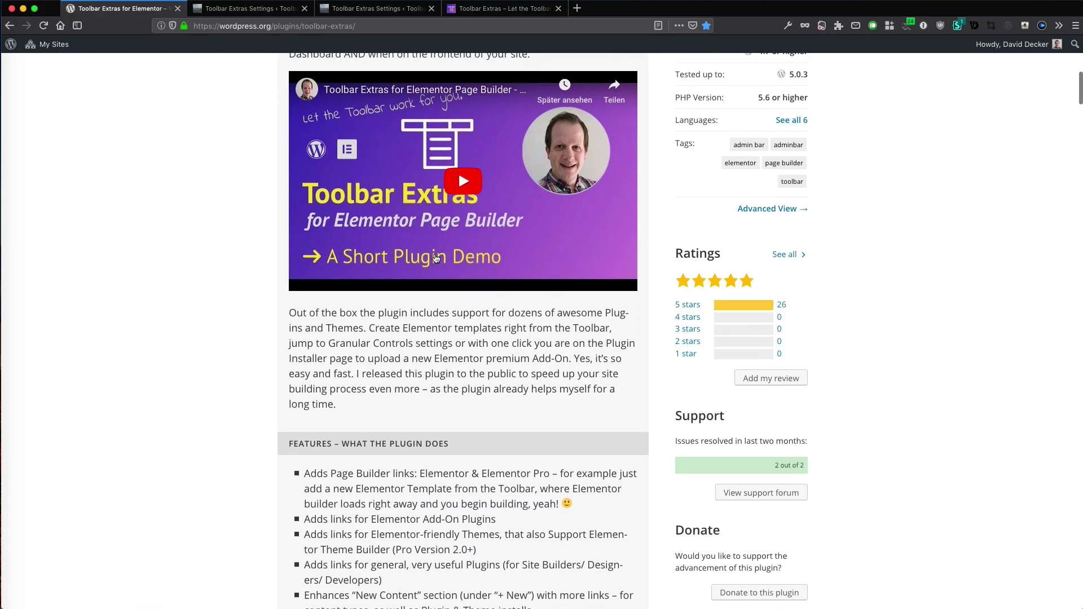
{"action": "scroll", "coordinate": [436, 258], "scroll_direction": "up", "scroll_amount": 1}
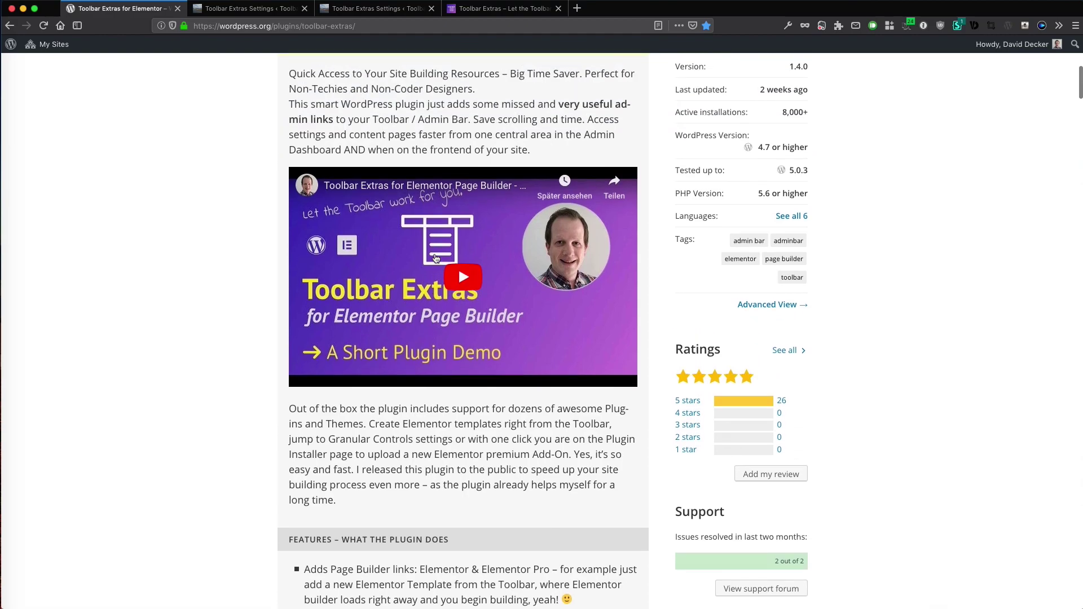